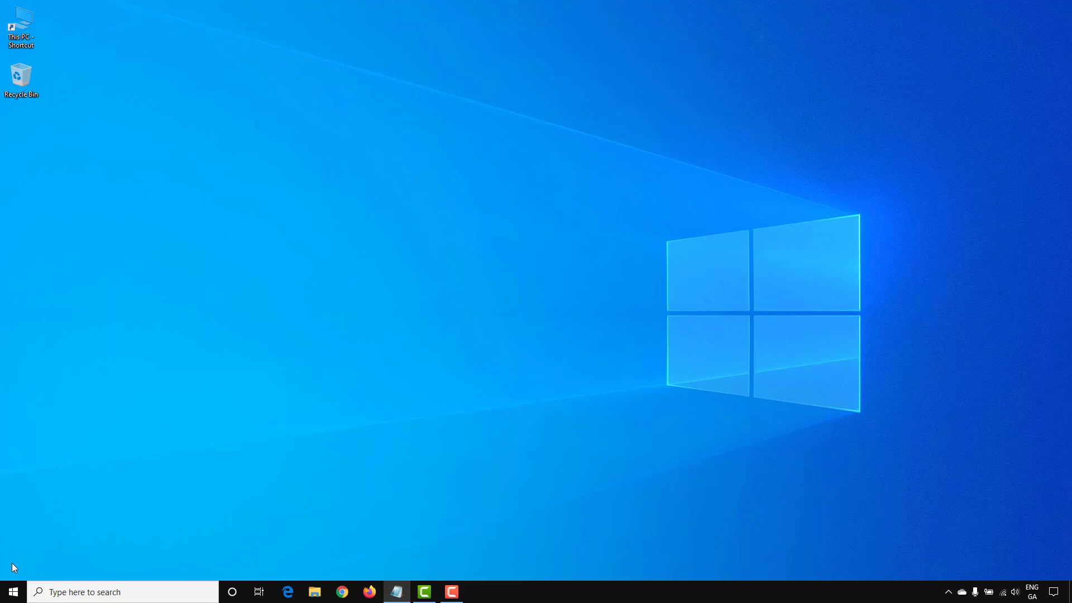
# Search Windows from the taskbar for 'microsoft edge'
pyautogui.click(120, 589)
pyautogui.write('m')
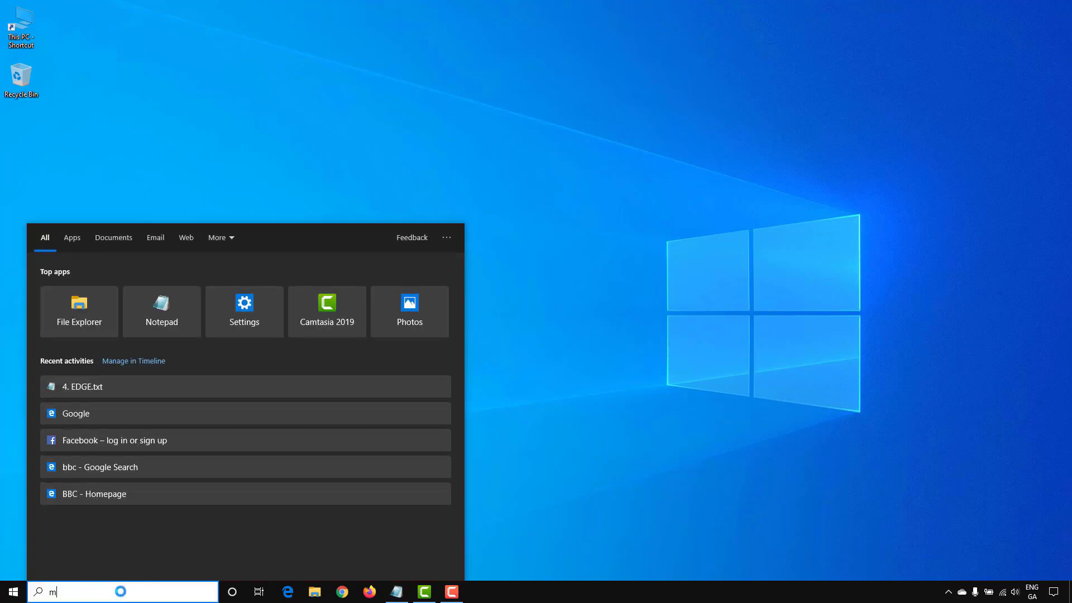
pyautogui.write('icrosoft e')
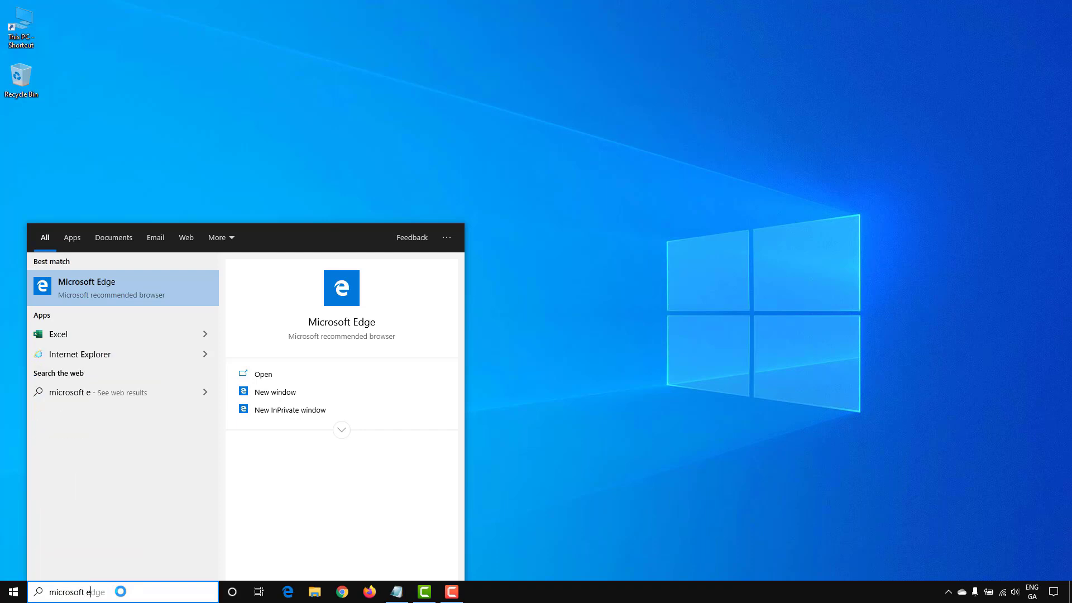
pyautogui.write('dge')
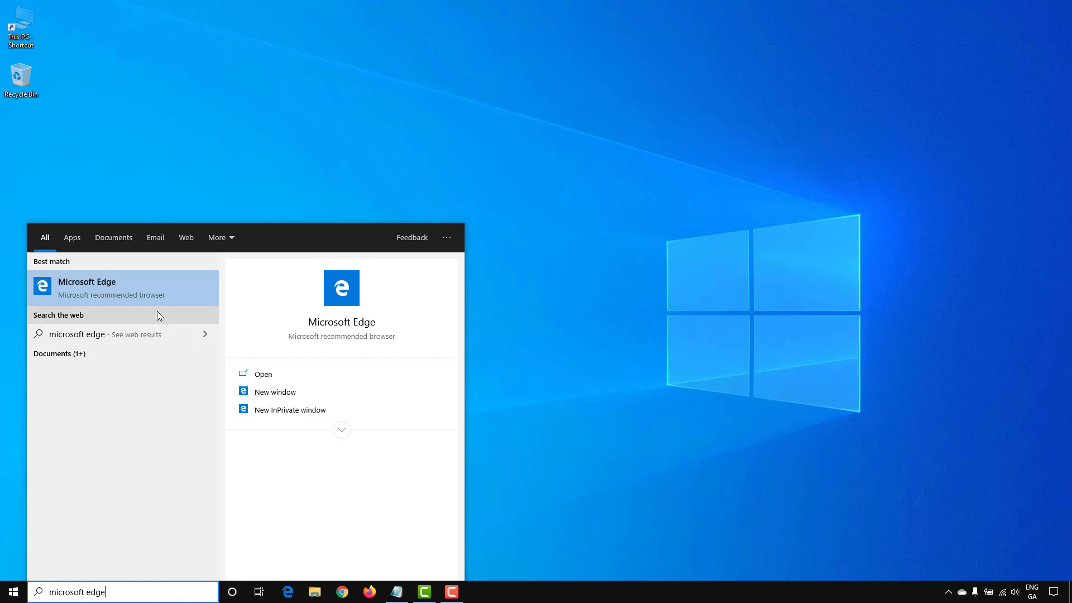
pyautogui.click(152, 281)
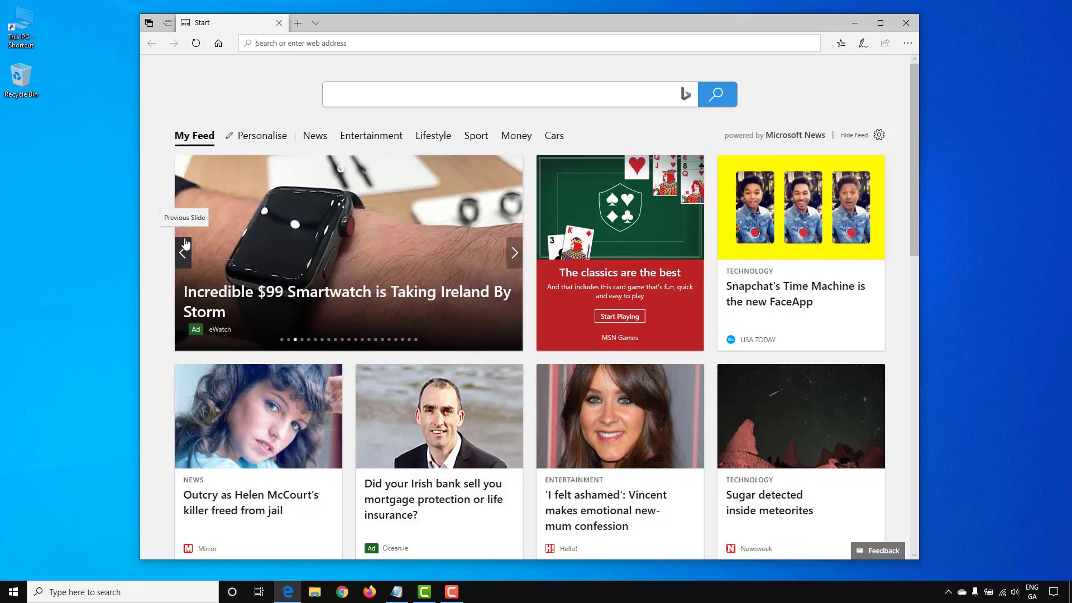
pyautogui.click(298, 23)
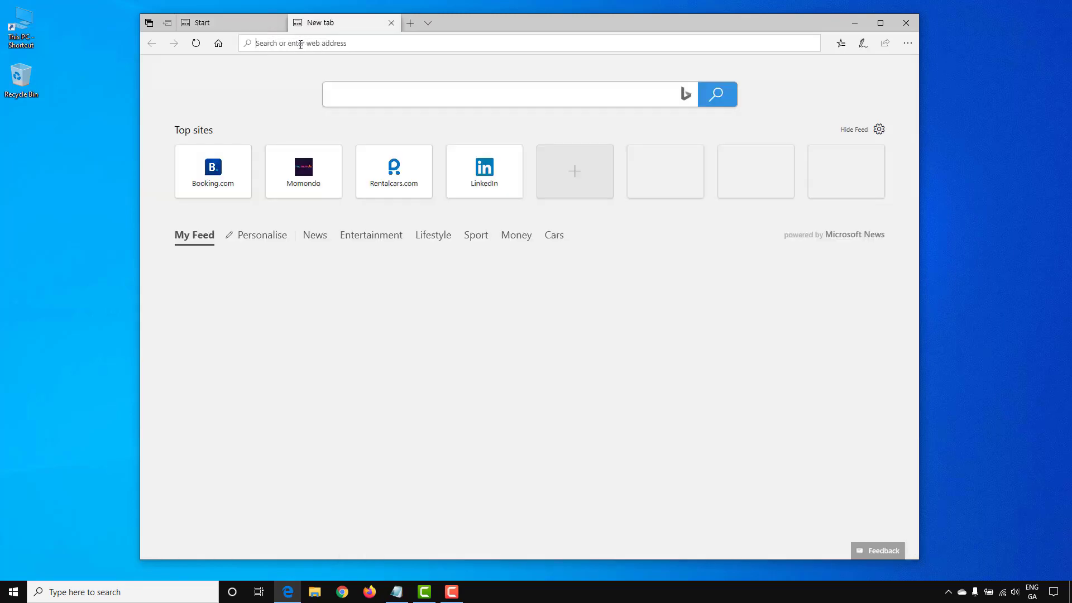
pyautogui.write('www.google.com/')
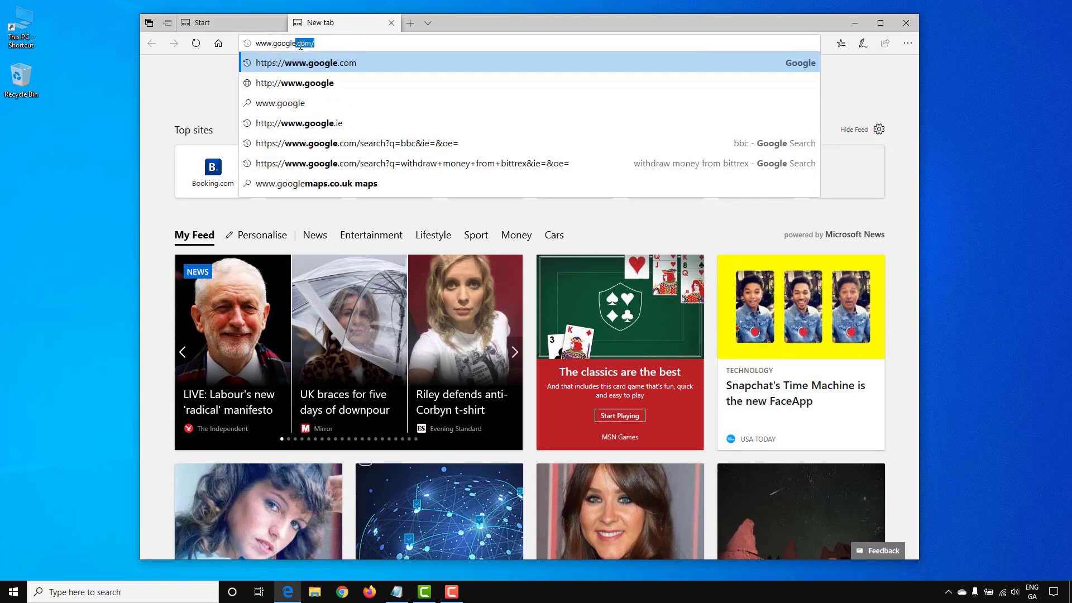
pyautogui.press('Return')
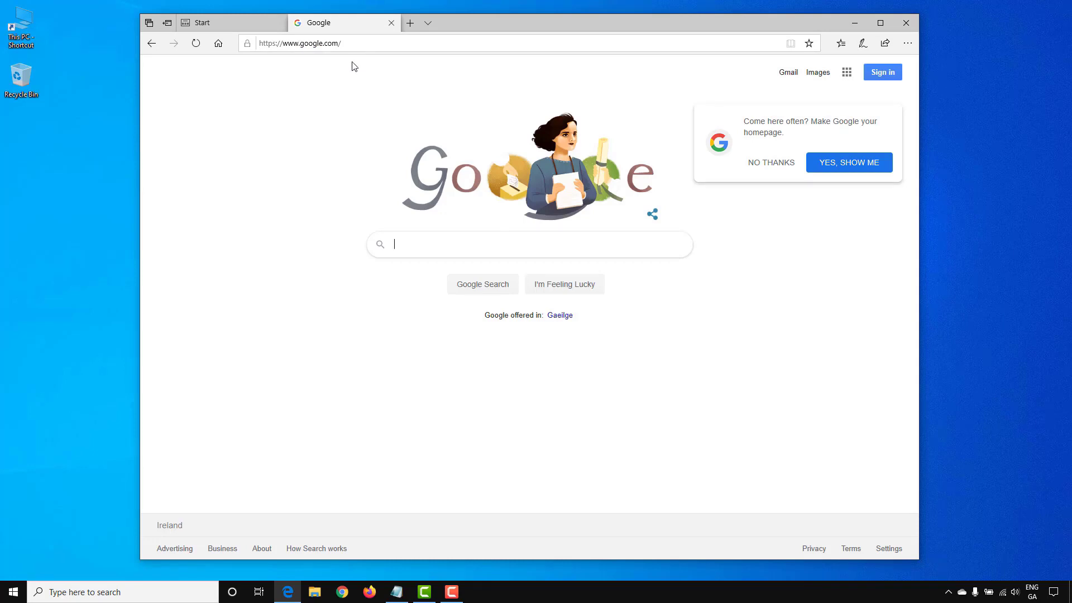
# In a third tab, search Google for bbc, open the BBC homepage, then return to Google
pyautogui.click(411, 23)
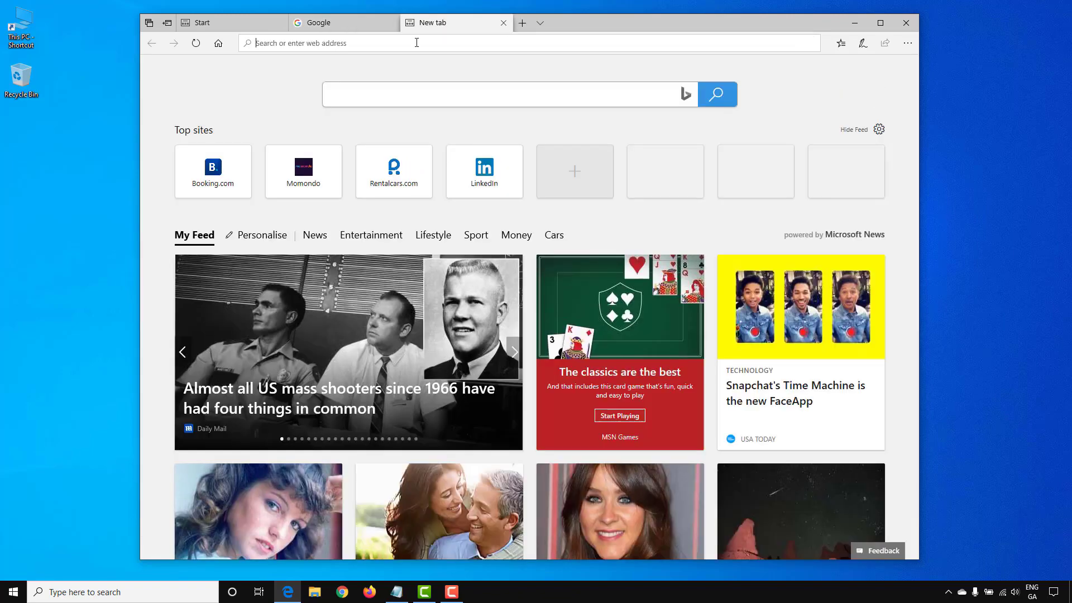
pyautogui.write('bbc')
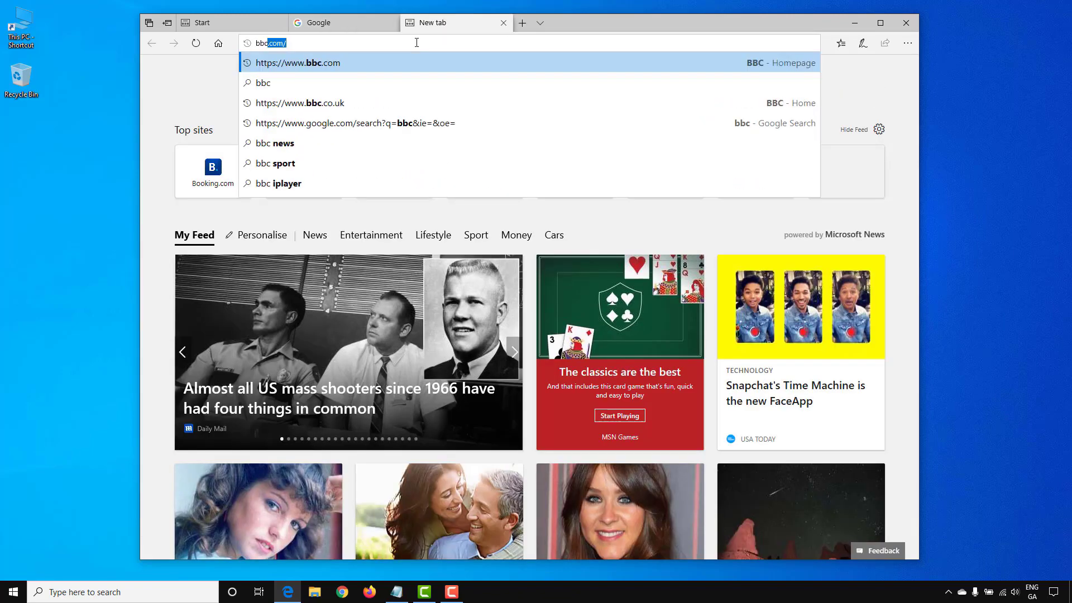
pyautogui.press('BackSpace')
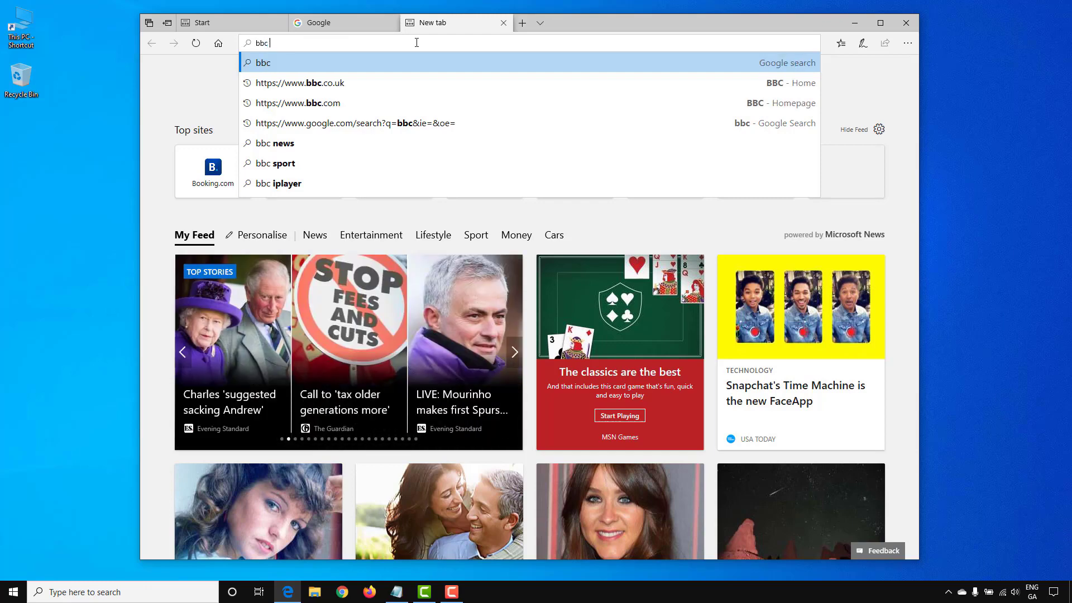
pyautogui.press('Return')
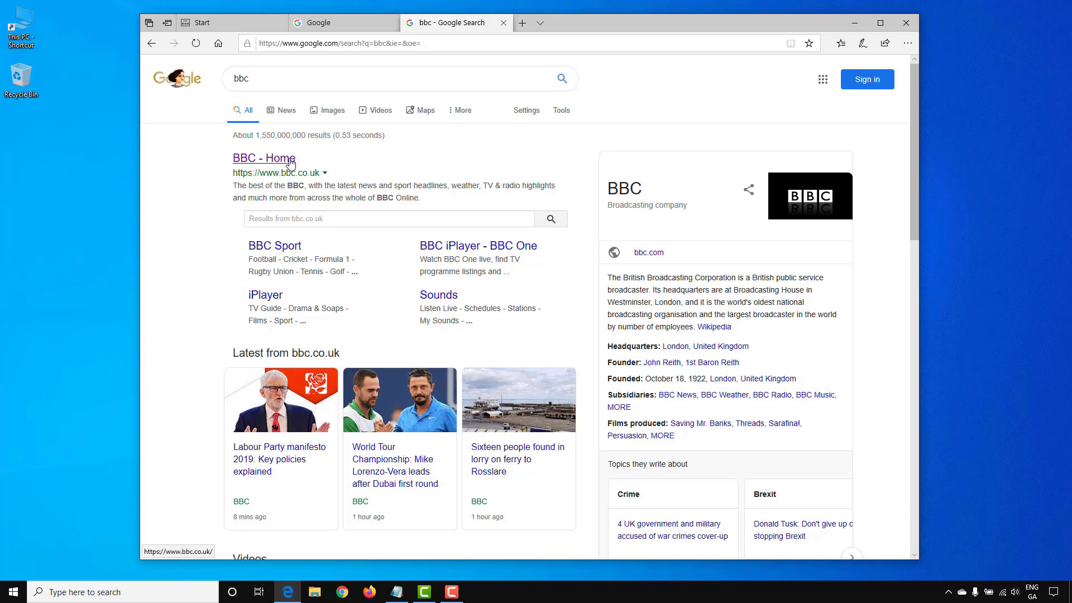
pyautogui.click(290, 161)
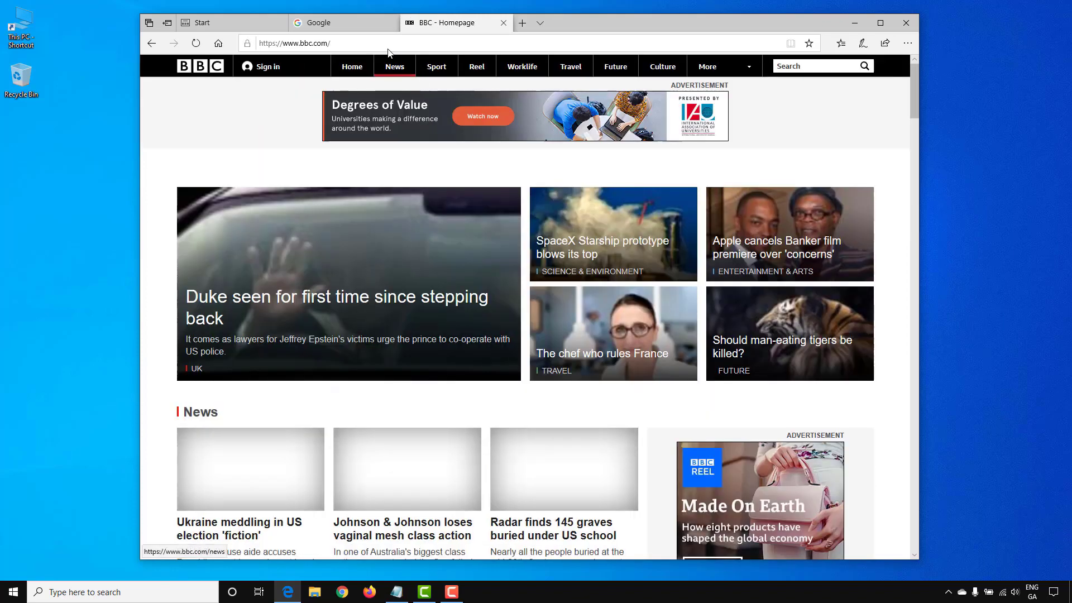
pyautogui.click(367, 28)
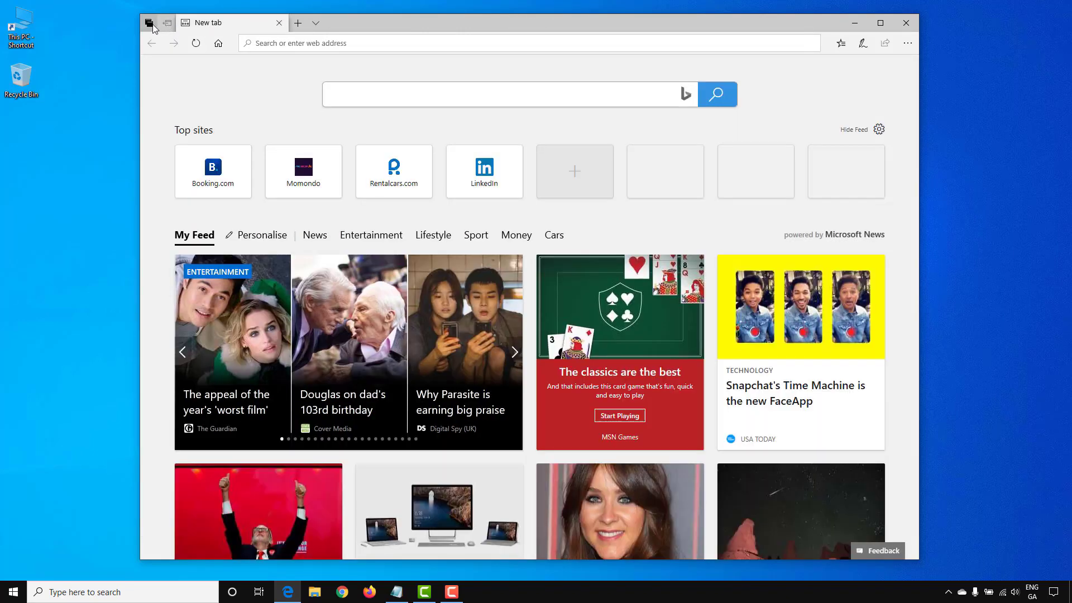
# Restore the Google page from the tabs set aside and switch to it
pyautogui.click(151, 24)
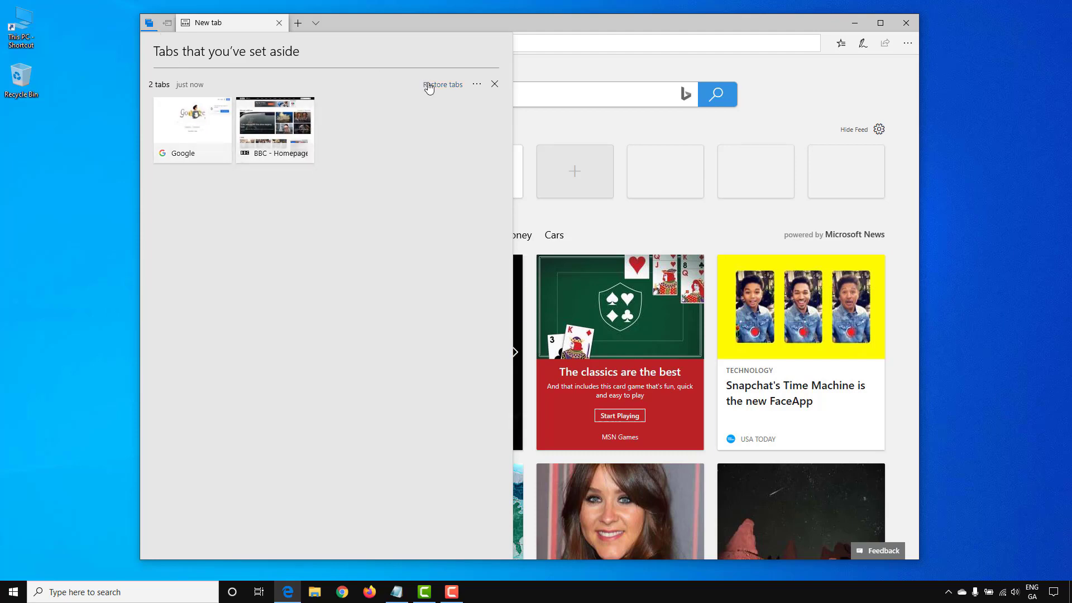
pyautogui.moveTo(207, 150)
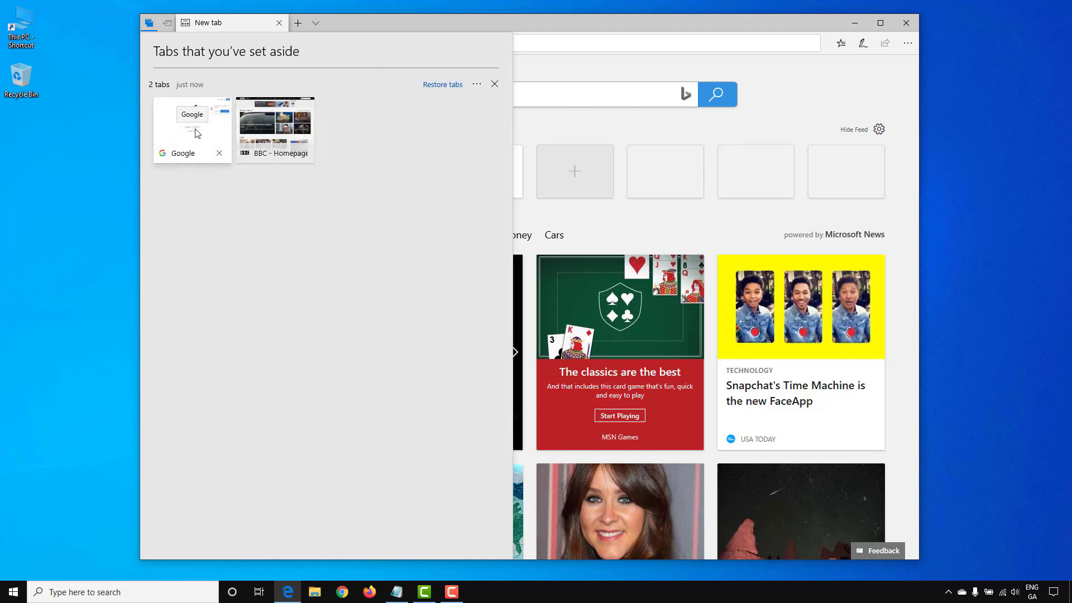
pyautogui.click(195, 129)
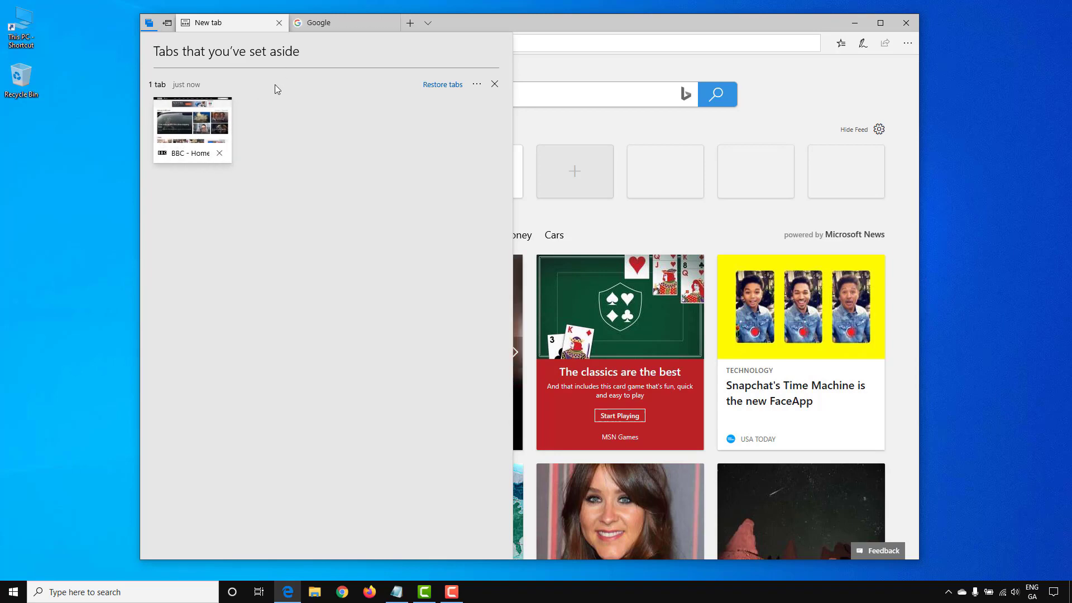
pyautogui.click(347, 24)
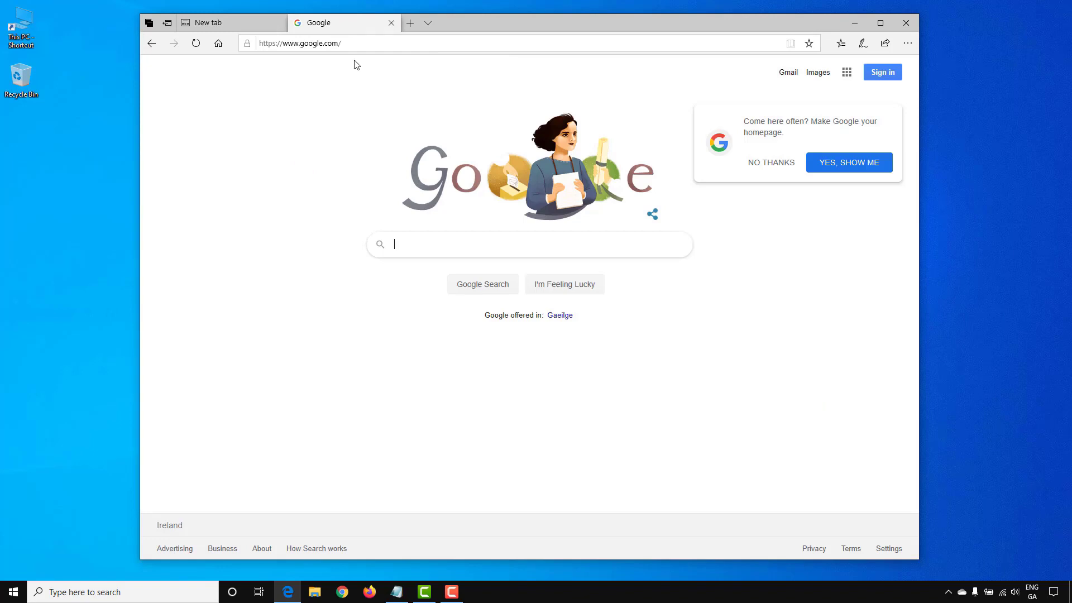
pyautogui.click(428, 23)
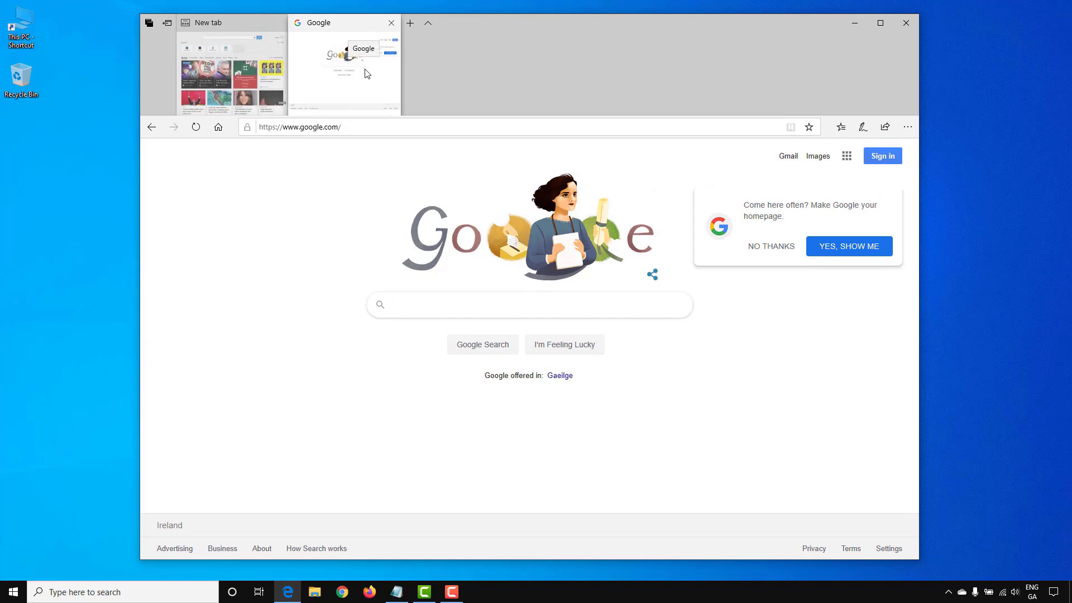
pyautogui.click(427, 24)
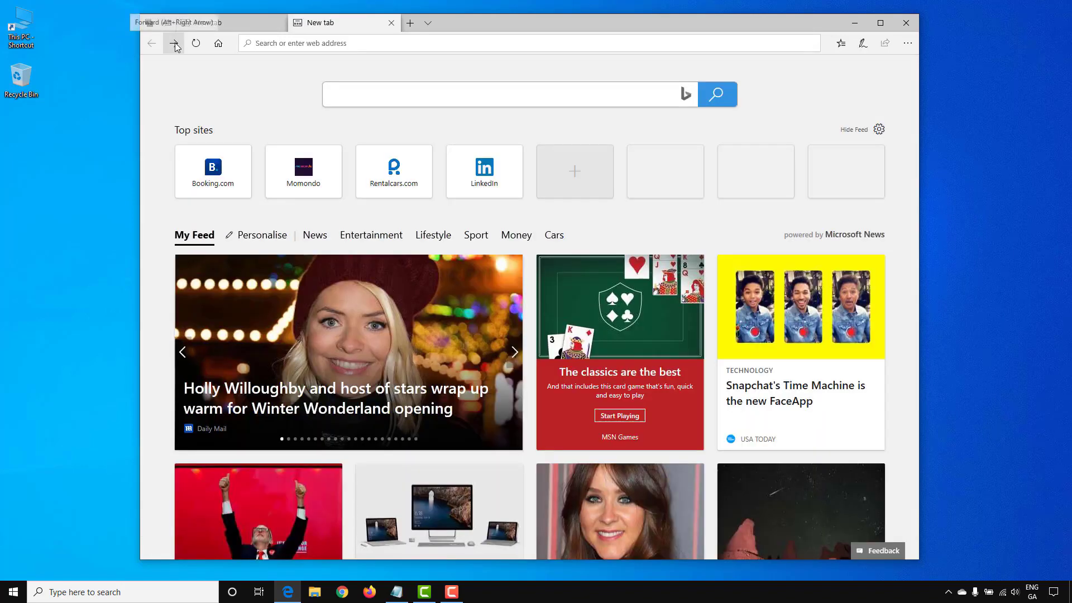
pyautogui.click(175, 45)
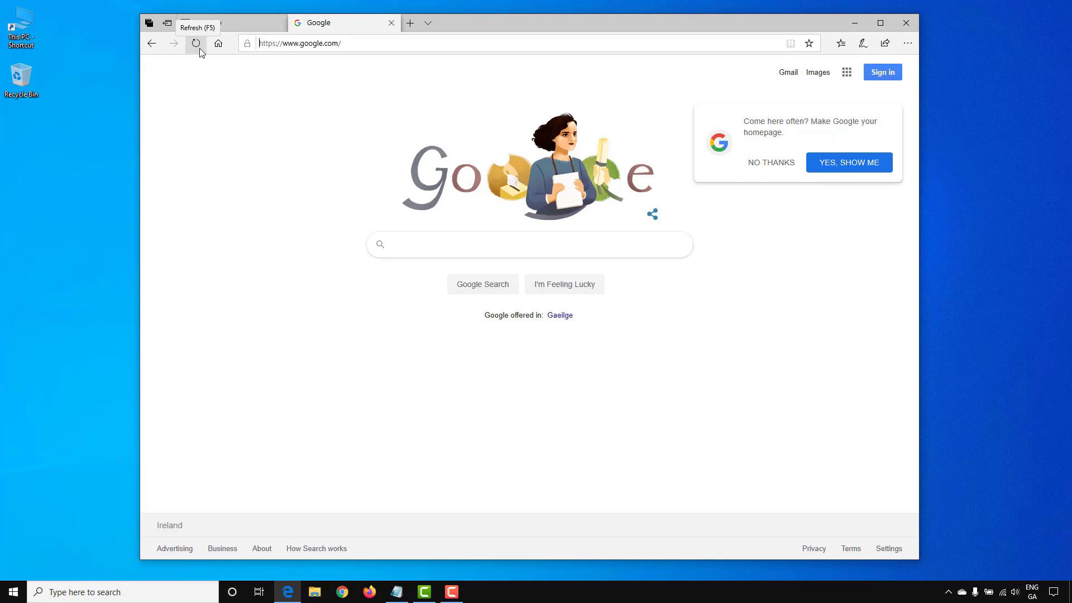
pyautogui.click(196, 43)
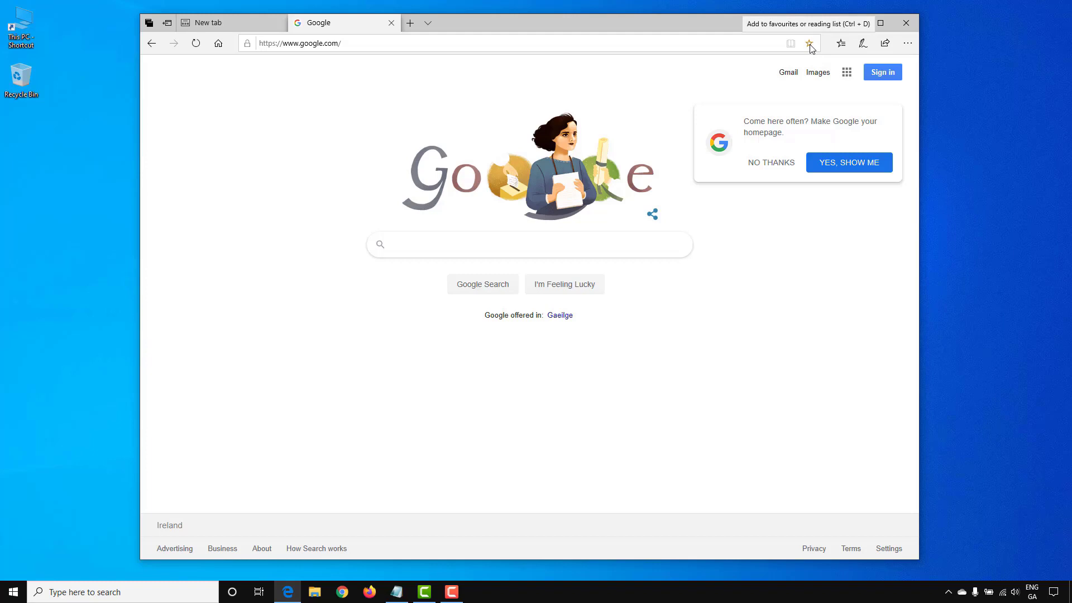
# Add the Google homepage to Favourites under the name Google
pyautogui.click(810, 44)
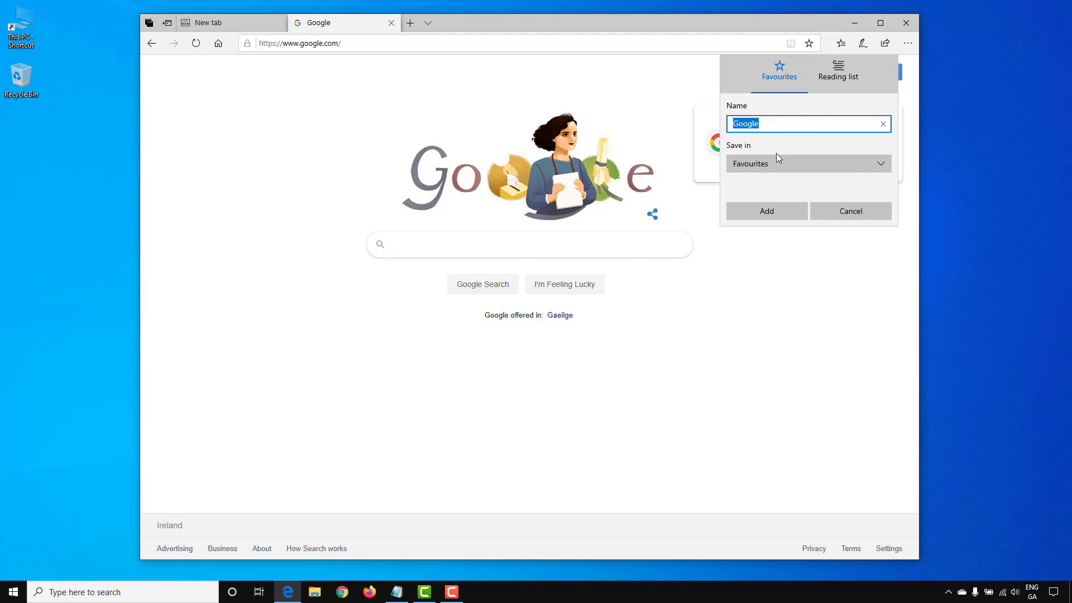
pyautogui.click(781, 163)
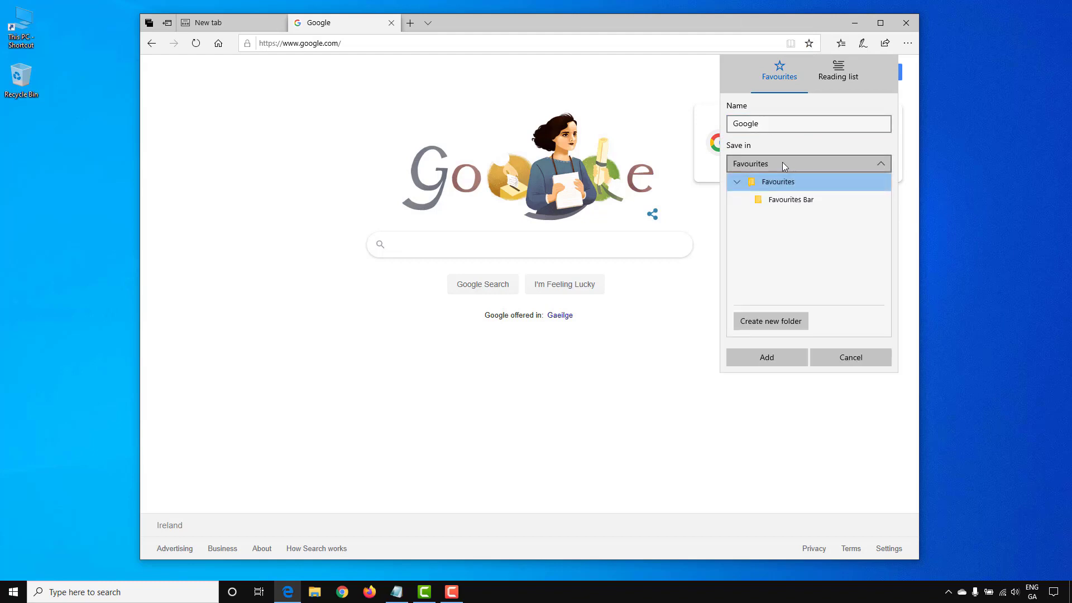
pyautogui.click(782, 162)
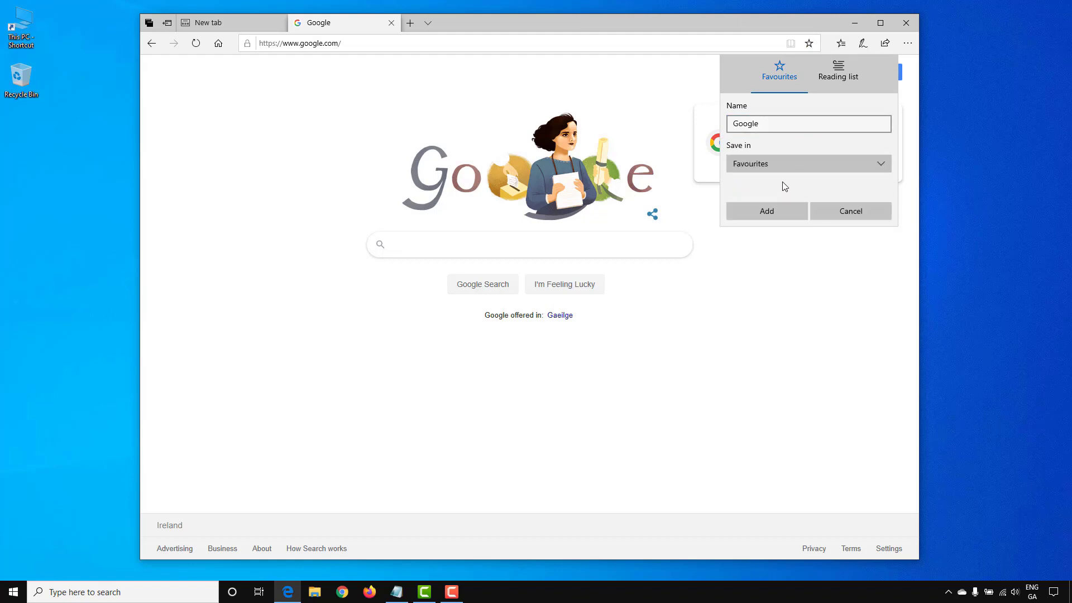
pyautogui.click(770, 210)
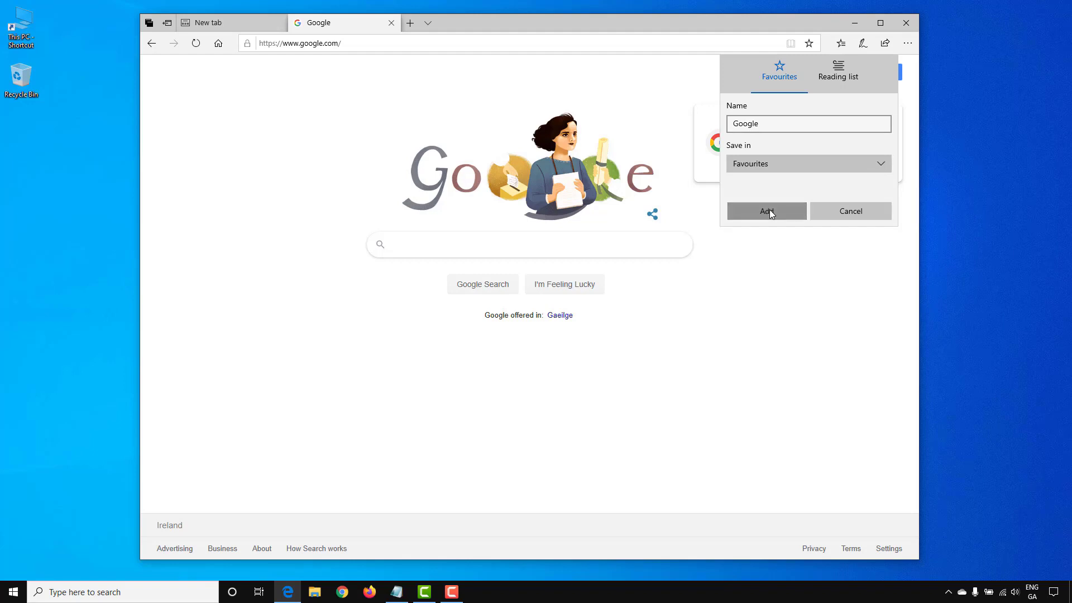
# Move the Google favourite into the Favourites Bar folder
pyautogui.click(809, 44)
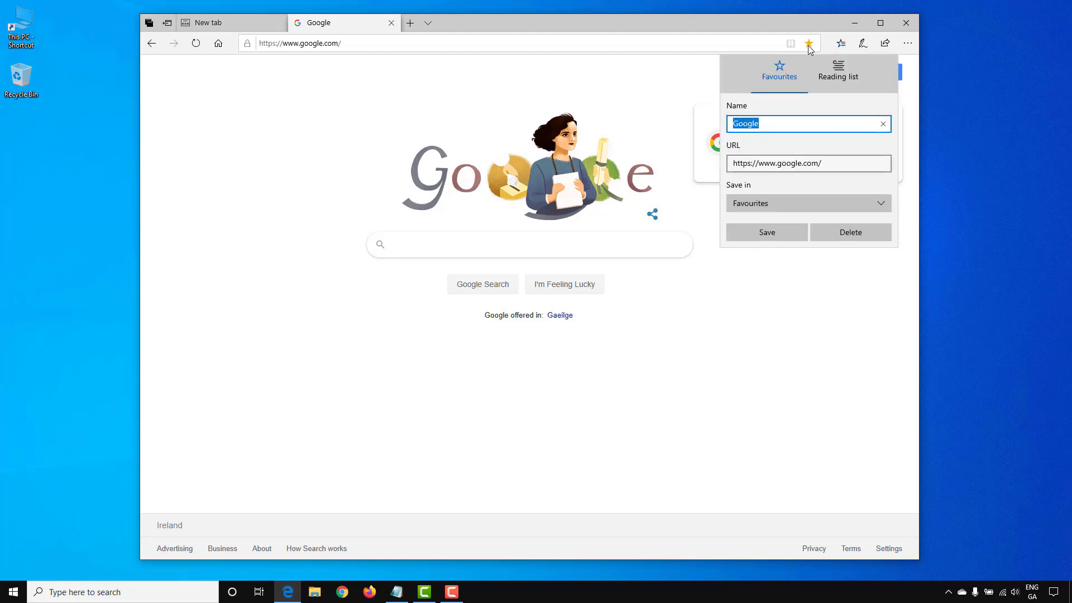
pyautogui.click(781, 203)
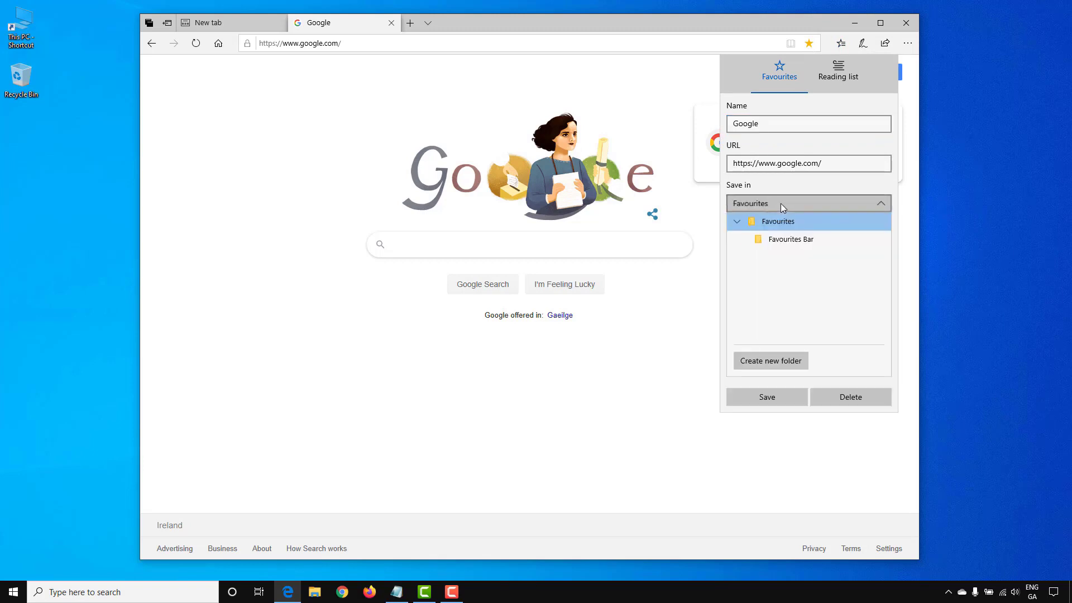
pyautogui.click(785, 240)
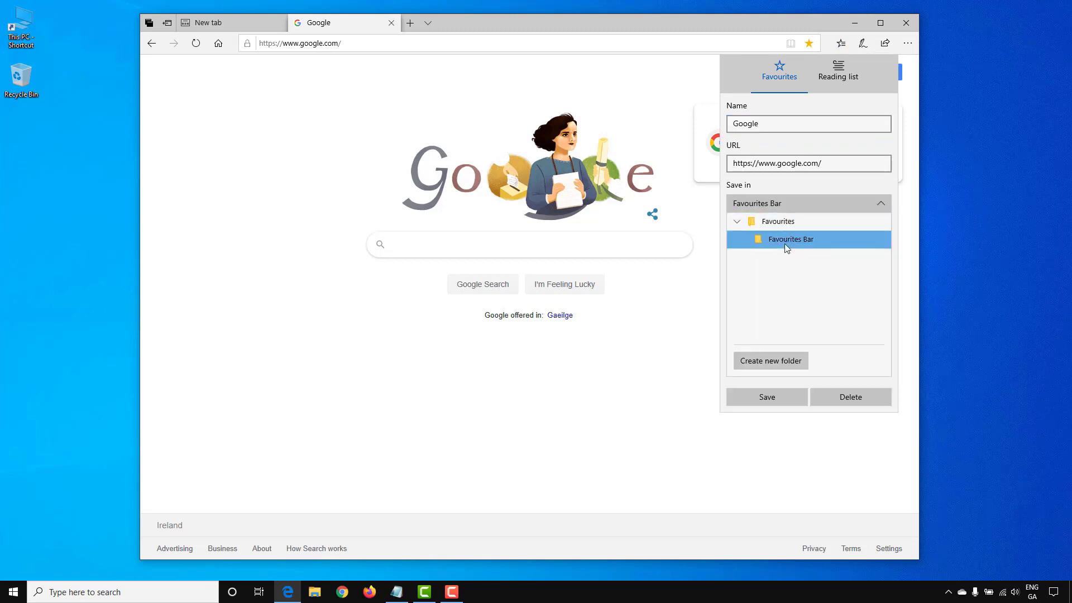
pyautogui.click(780, 397)
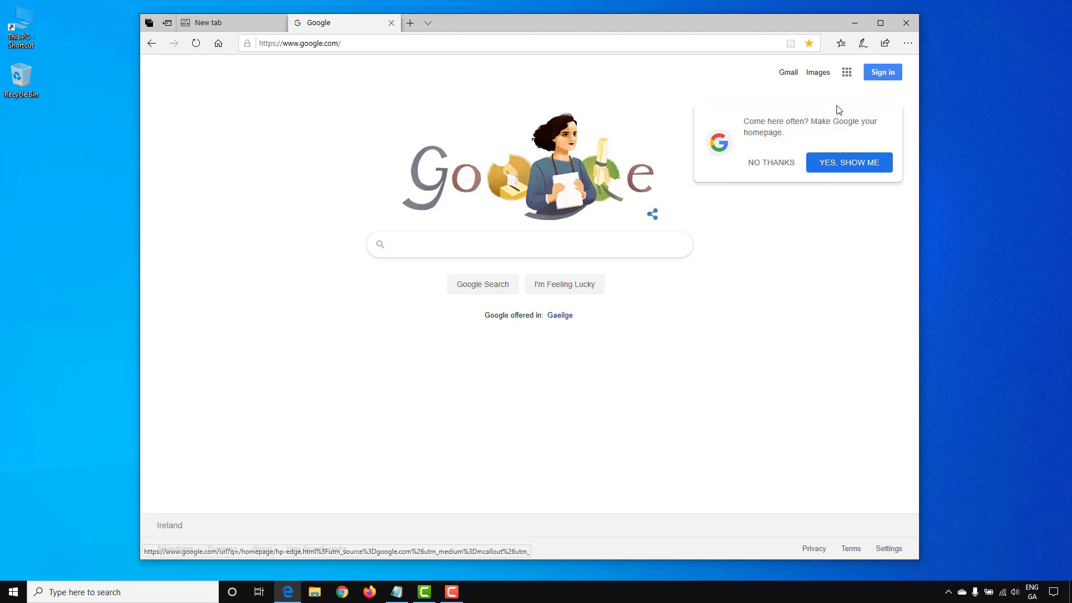
# Create a 'Test Favourites' folder in the Favourites hub, then view the empty Reading list
pyautogui.click(840, 45)
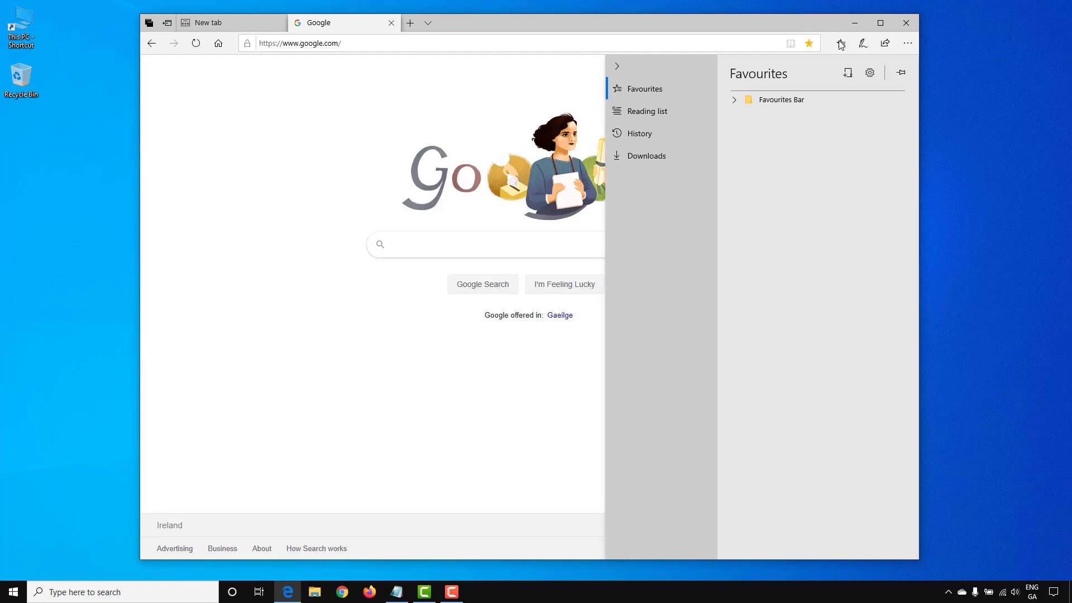
pyautogui.click(735, 101)
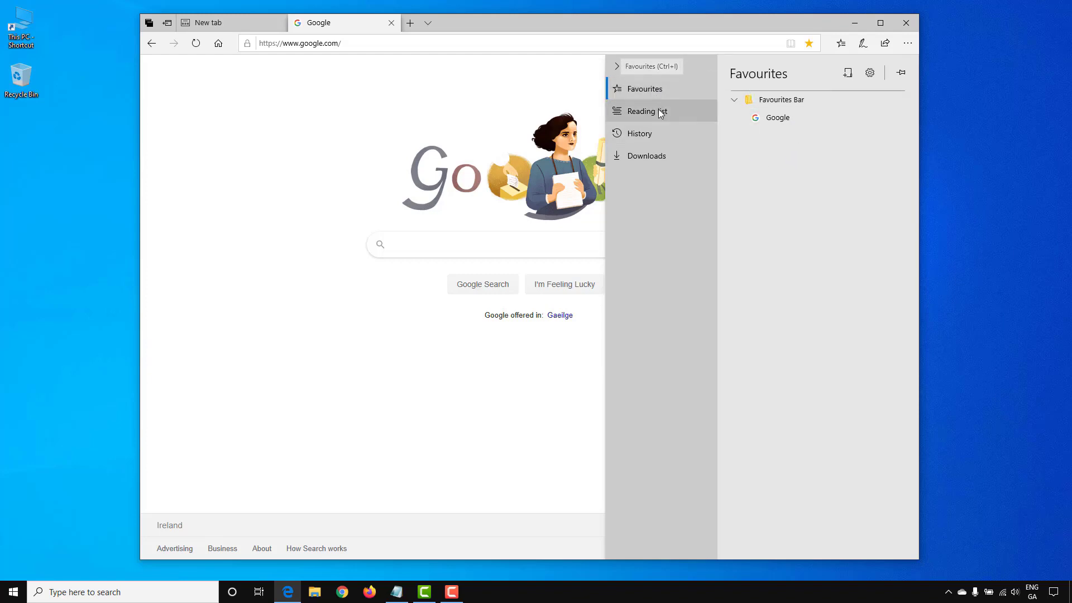
pyautogui.click(848, 73)
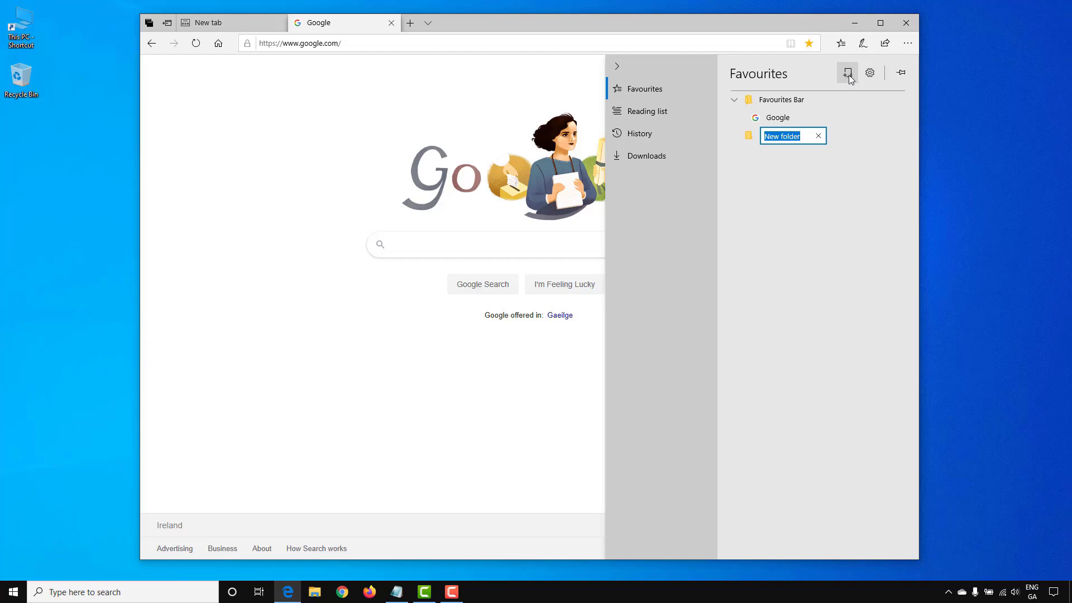
pyautogui.write('Test Favourites')
pyautogui.press('Return')
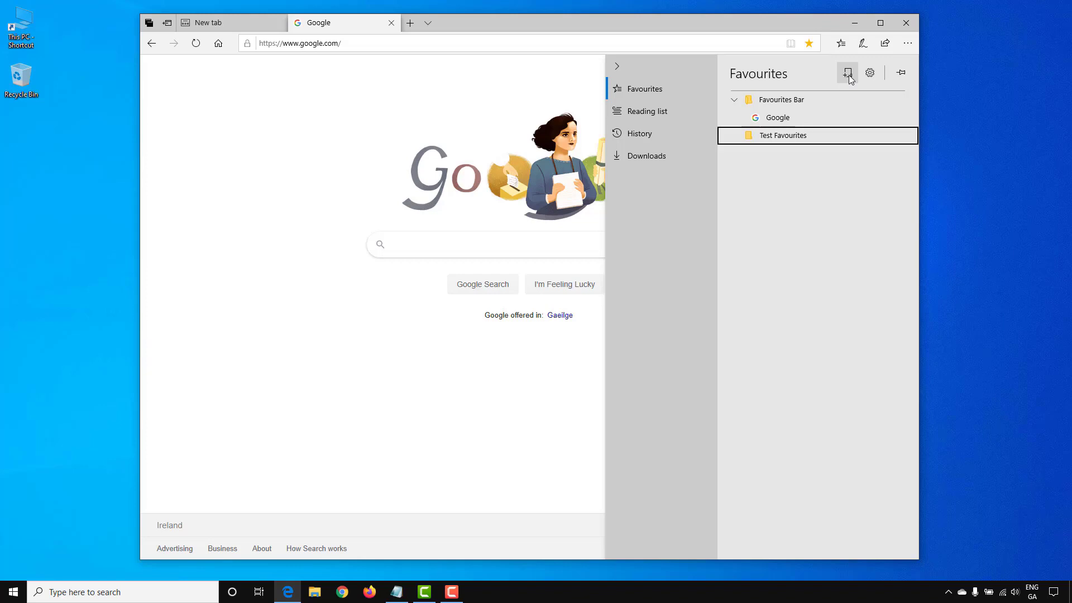
pyautogui.click(648, 113)
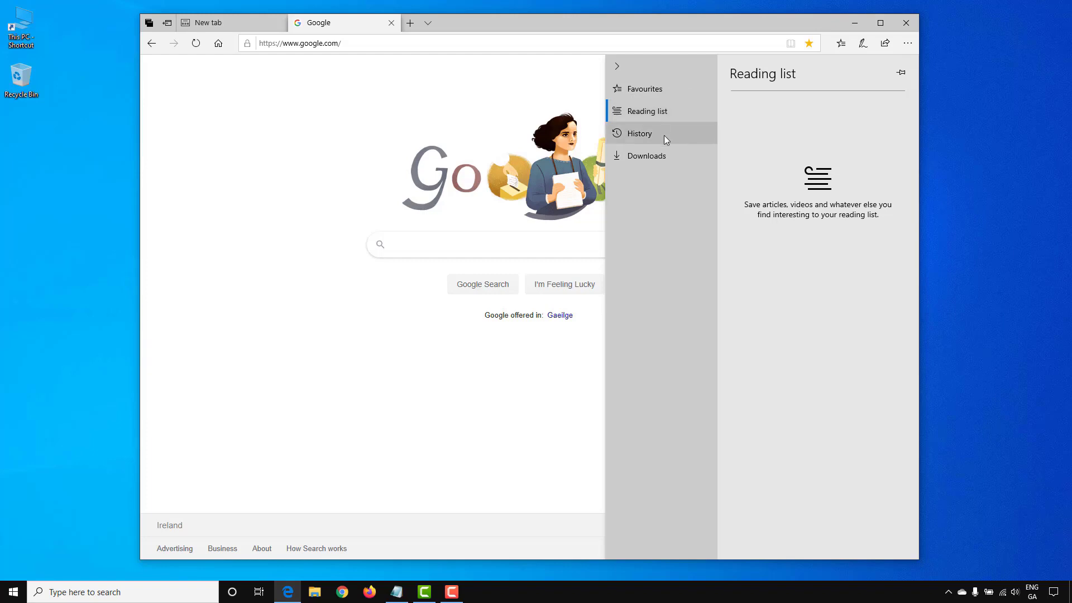
# Clear browsing history, cookies, cached files and set-aside tabs from the History pane
pyautogui.click(665, 135)
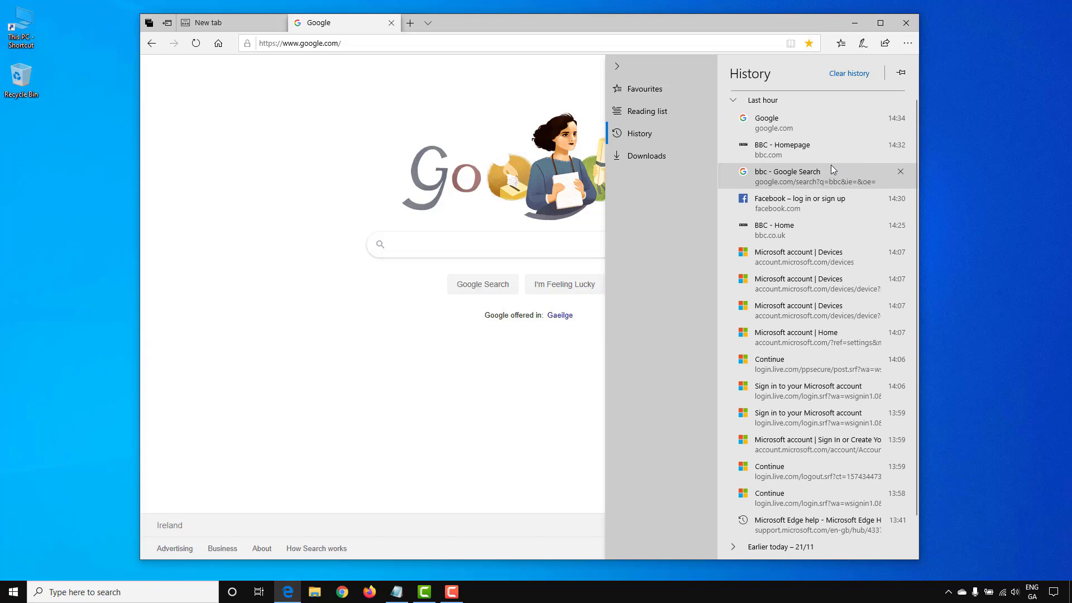
pyautogui.click(852, 75)
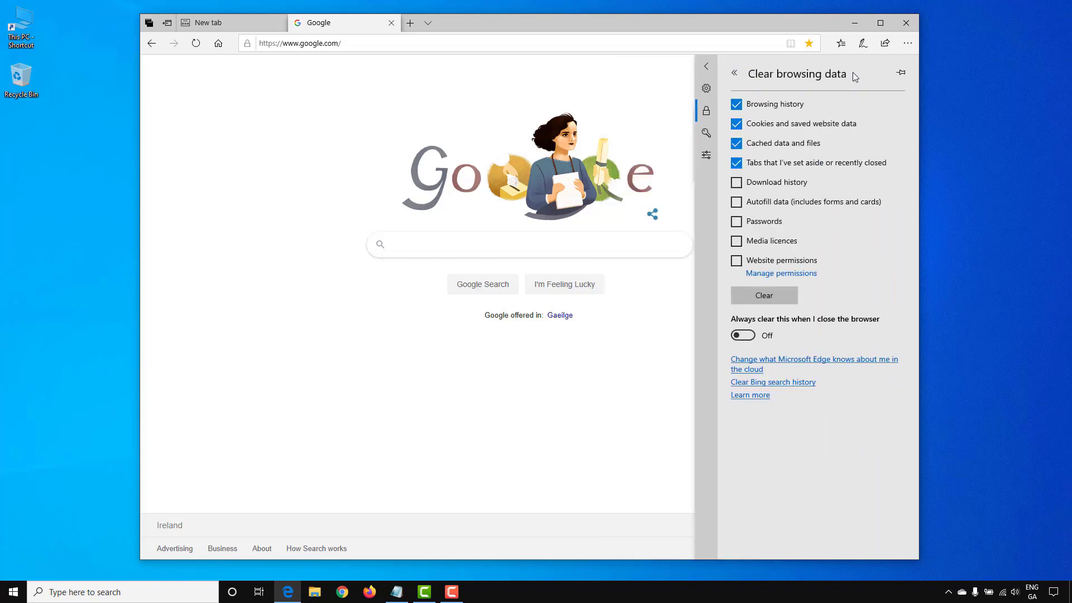
pyautogui.click(769, 296)
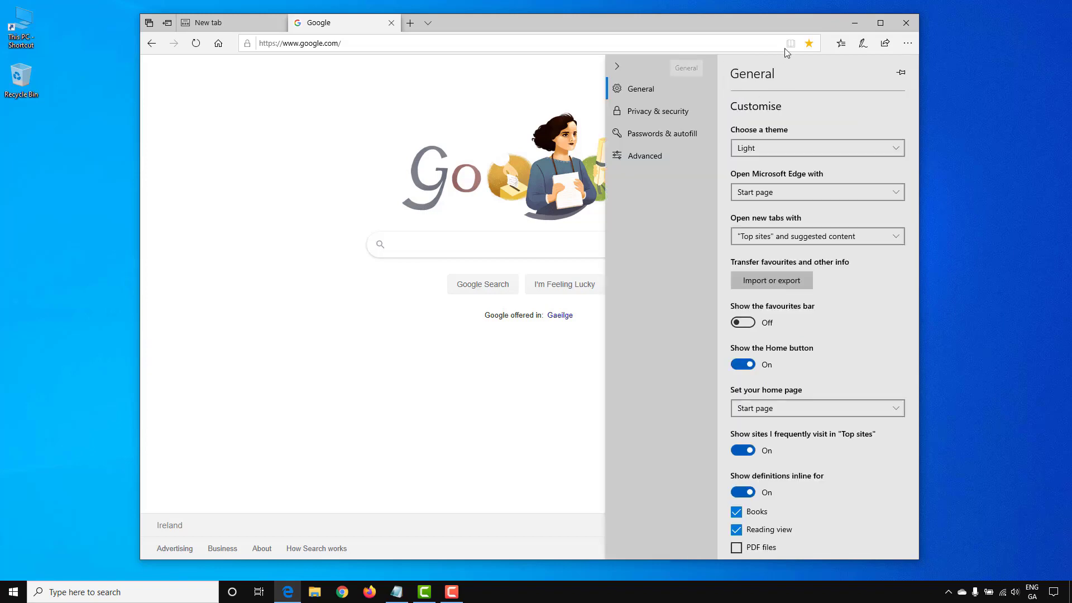
pyautogui.click(843, 46)
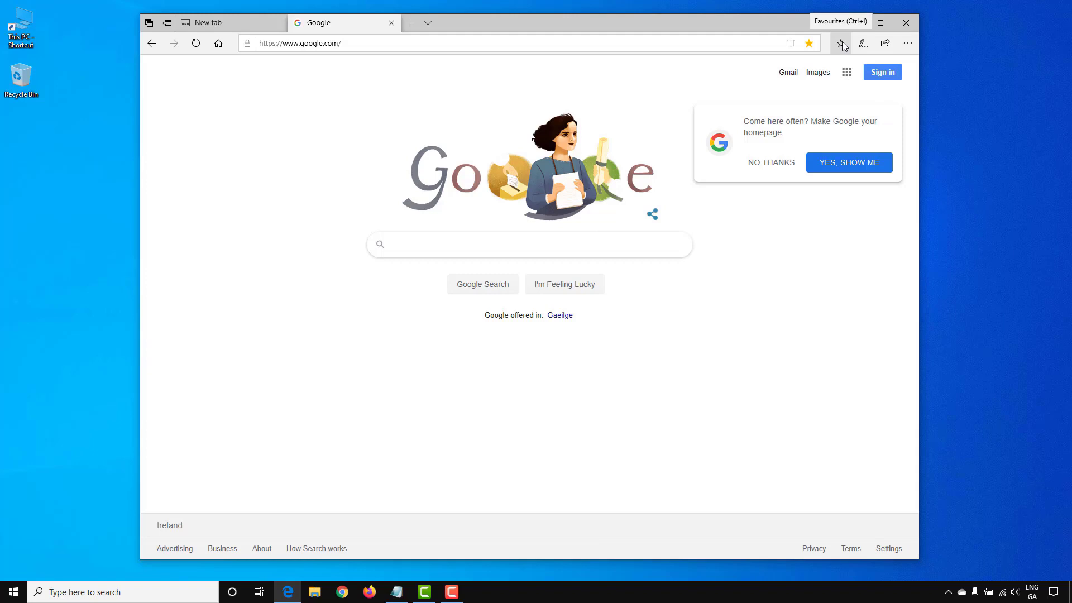
# Reopen the hub to confirm History and Downloads are empty, then close it
pyautogui.click(842, 44)
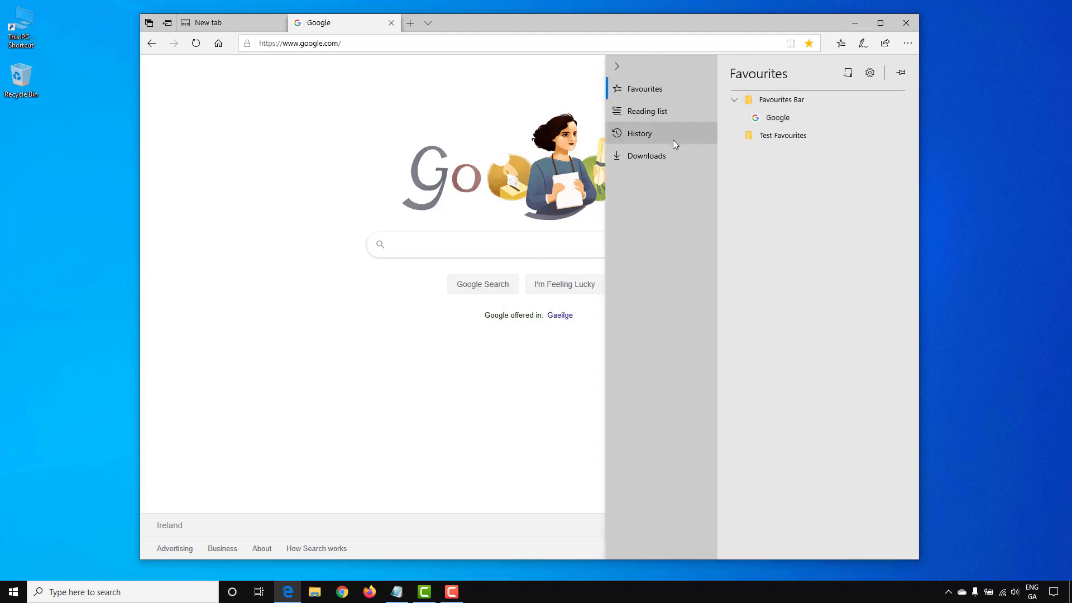
pyautogui.click(671, 133)
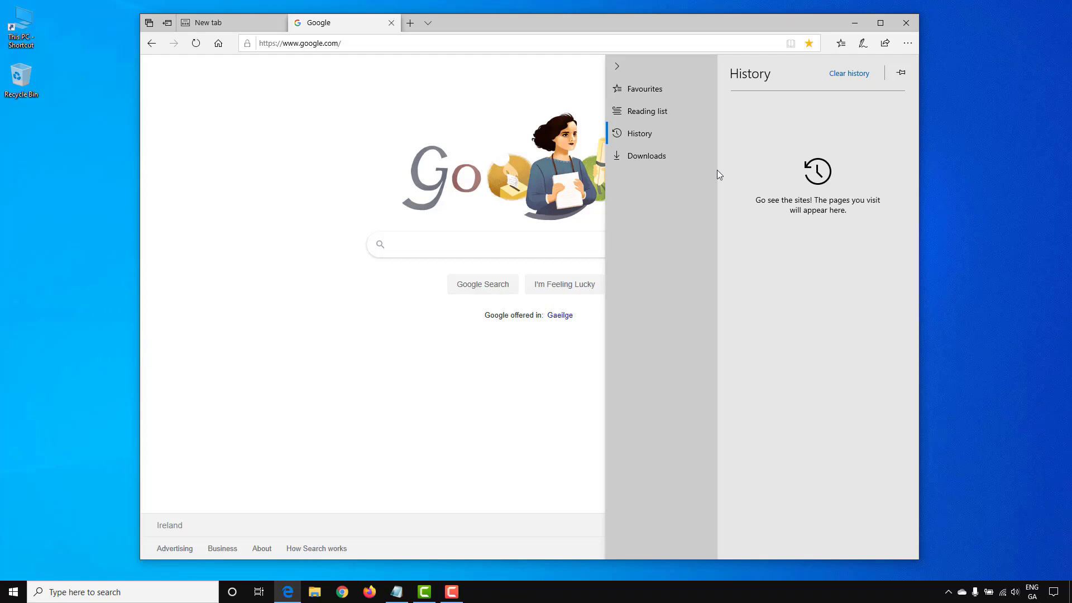
pyautogui.click(687, 162)
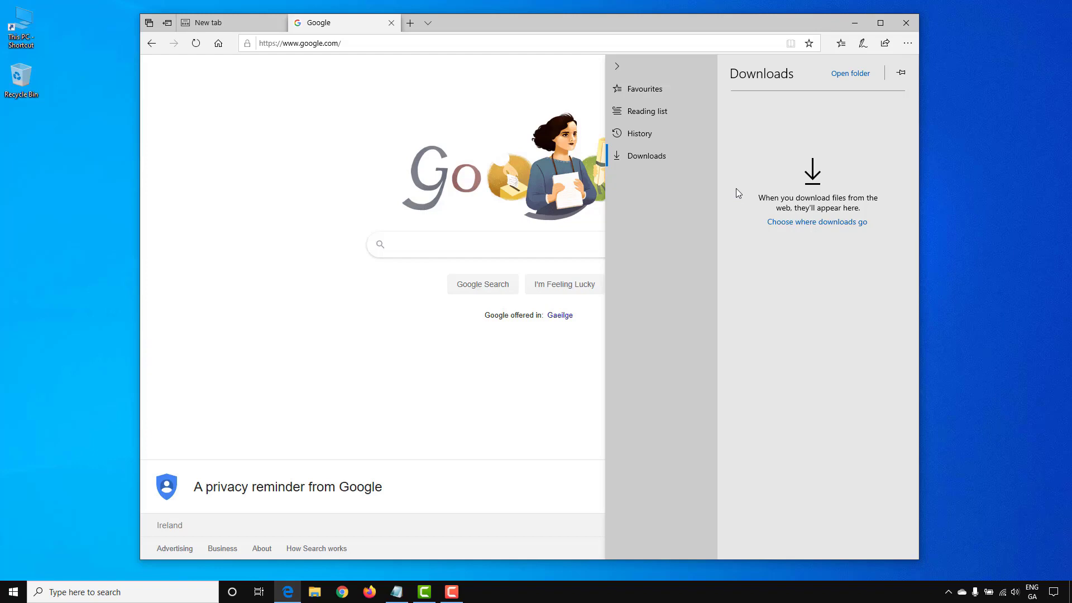
pyautogui.click(863, 45)
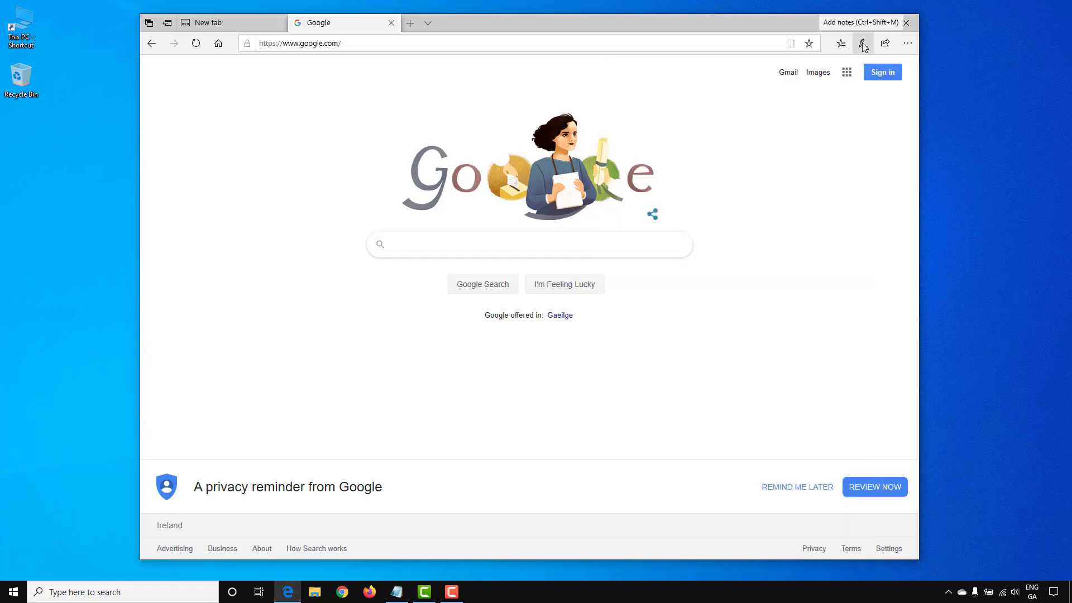
# Draw a cyan ink loop around Google Search, then highlight and erase a stroke near I'm Feeling Lucky
pyautogui.click(863, 45)
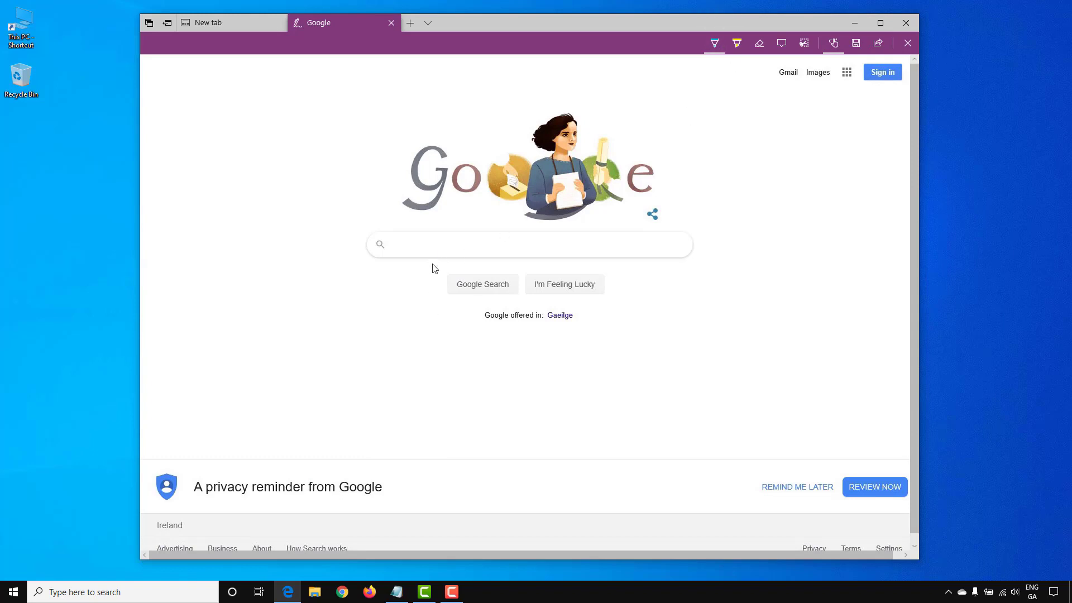
pyautogui.moveTo(432, 263)
pyautogui.mouseDown()
pyautogui.moveTo(511, 294)
pyautogui.moveTo(518, 272)
pyautogui.moveTo(433, 265)
pyautogui.mouseUp()
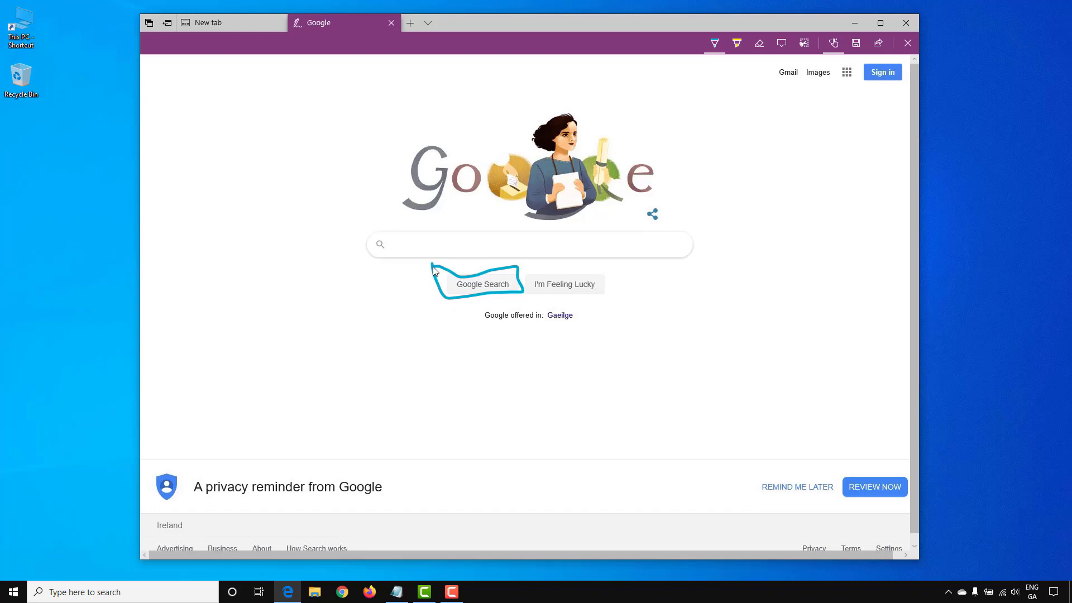
pyautogui.click(737, 44)
pyautogui.moveTo(525, 264)
pyautogui.mouseDown()
pyautogui.moveTo(614, 268)
pyautogui.moveTo(586, 307)
pyautogui.moveTo(524, 305)
pyautogui.moveTo(524, 260)
pyautogui.mouseUp()
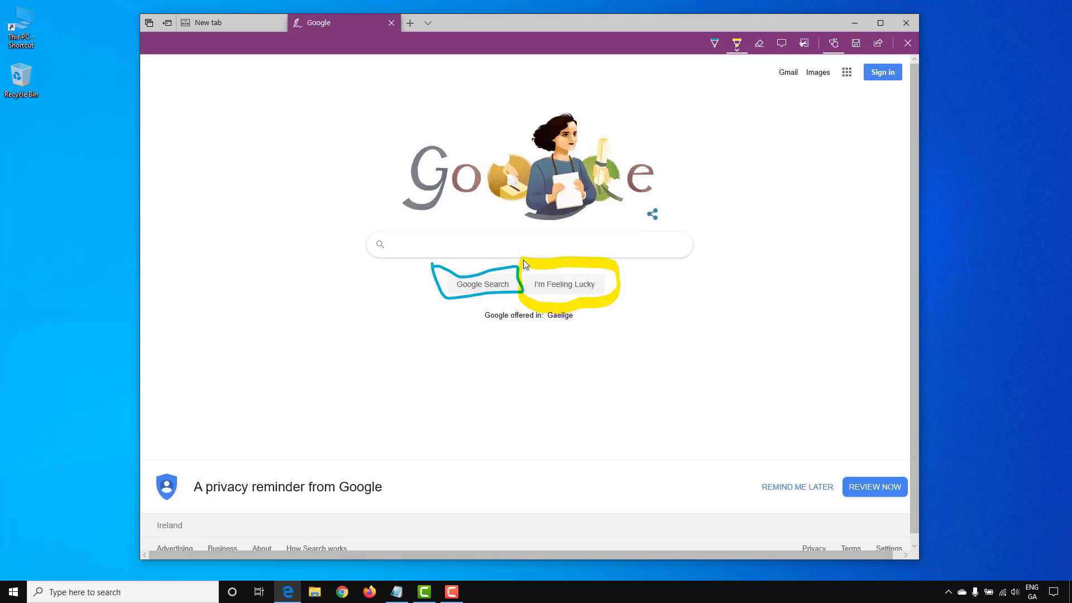
pyautogui.click(760, 45)
pyautogui.click(614, 269)
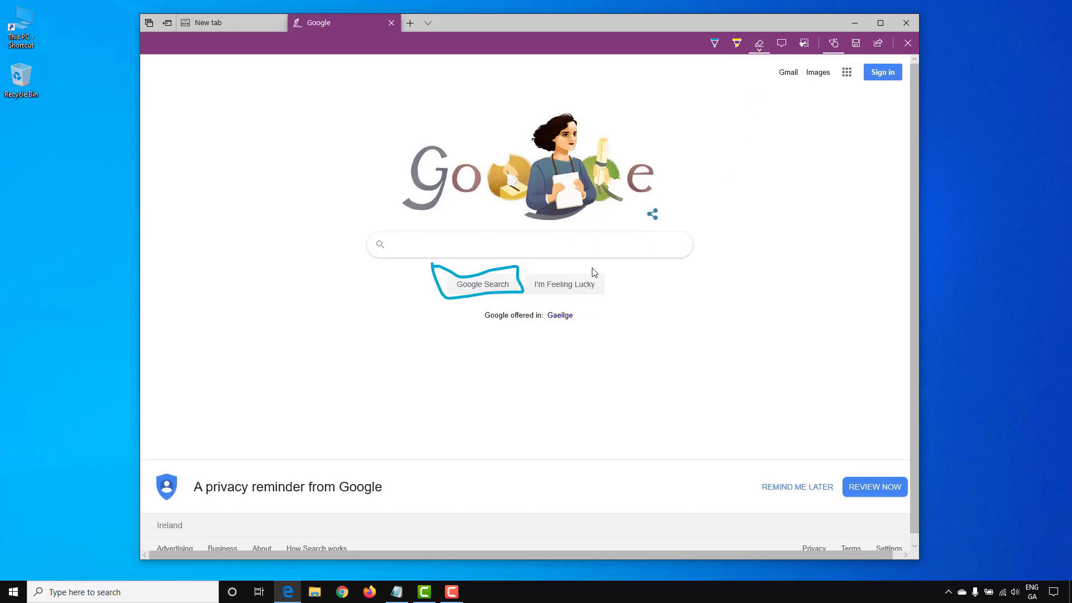
# Add a 'test note' comment beside the search buttons and a second empty note lower left
pyautogui.click(782, 45)
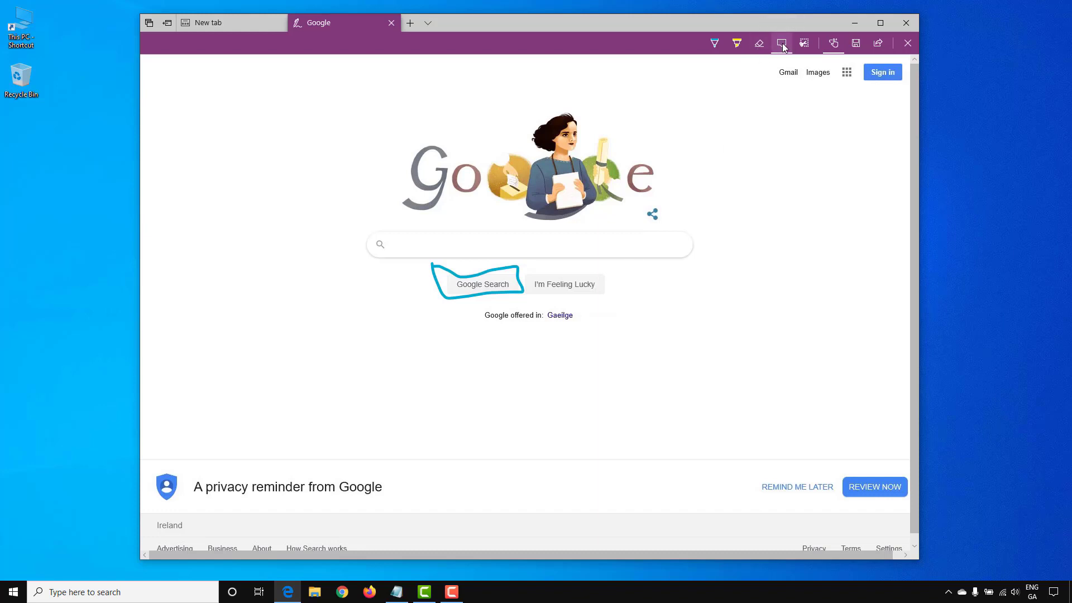
pyautogui.click(654, 292)
pyautogui.write('test ')
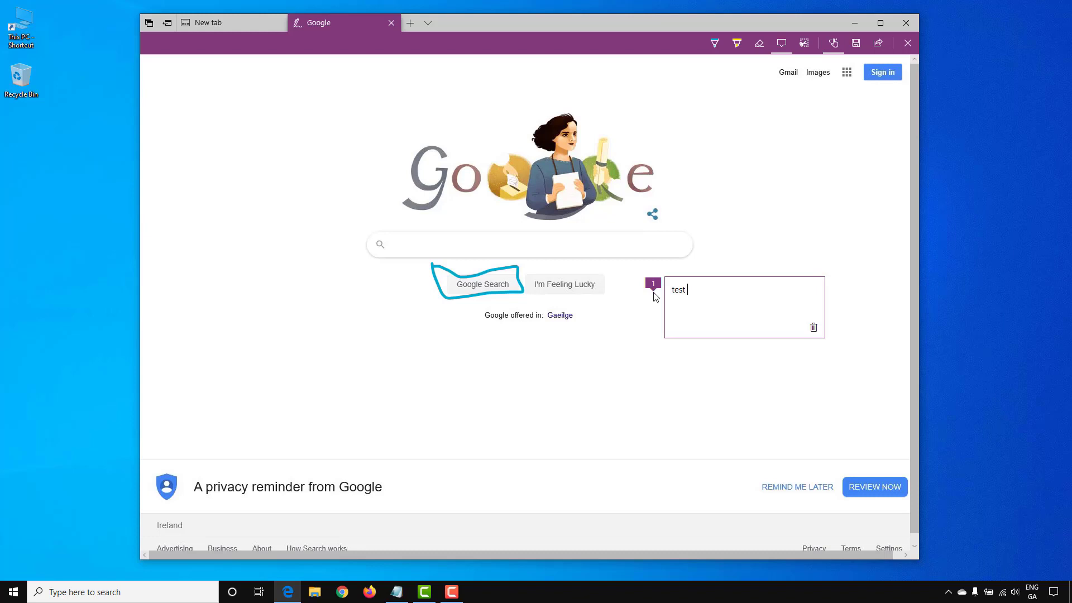
pyautogui.write('note')
pyautogui.click(291, 366)
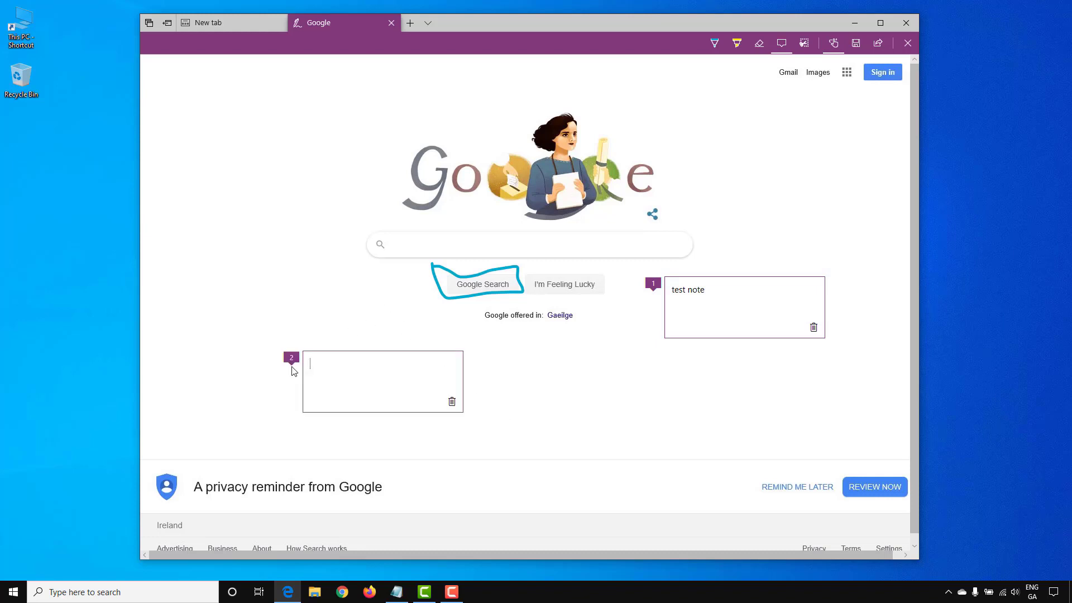
# Save the annotated Google page to the Reading list as 'Web Notes - Google'
pyautogui.click(857, 44)
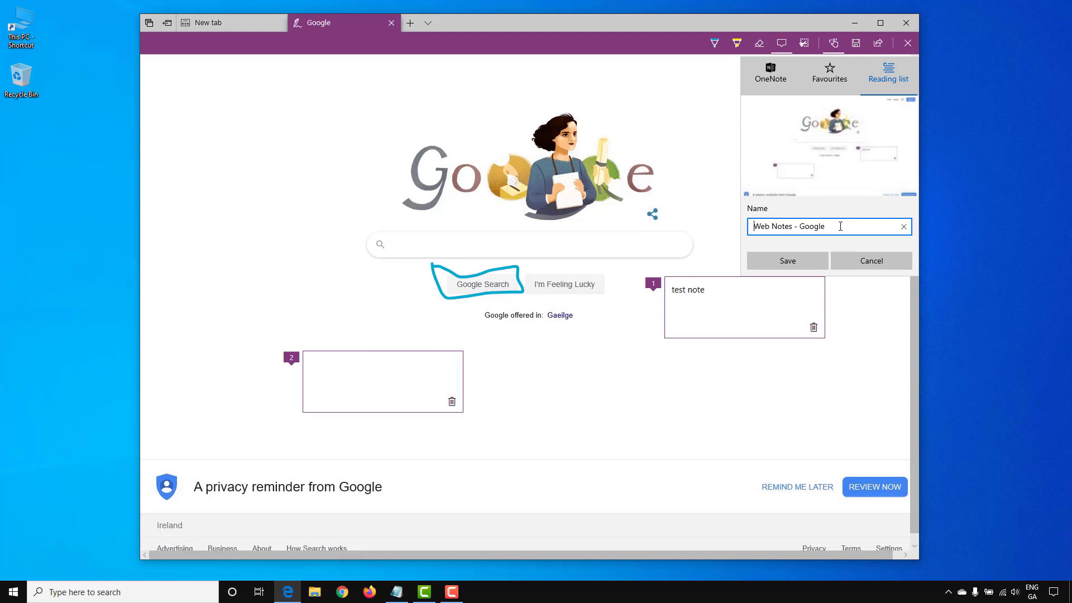
pyautogui.click(805, 261)
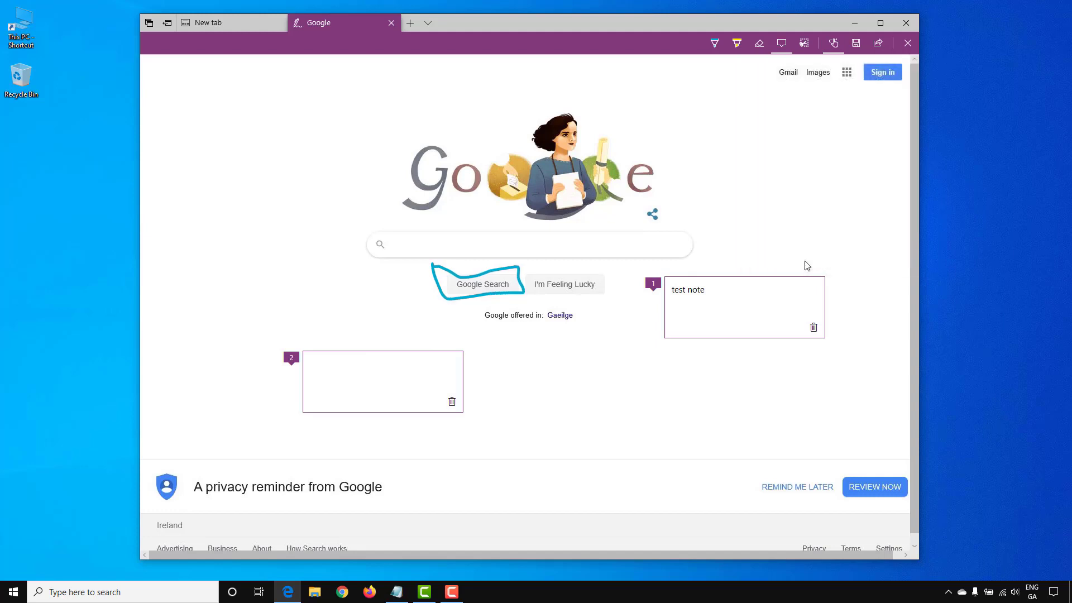
# Exit Web Notes, then open and close the Share pane for the Google page
pyautogui.click(908, 44)
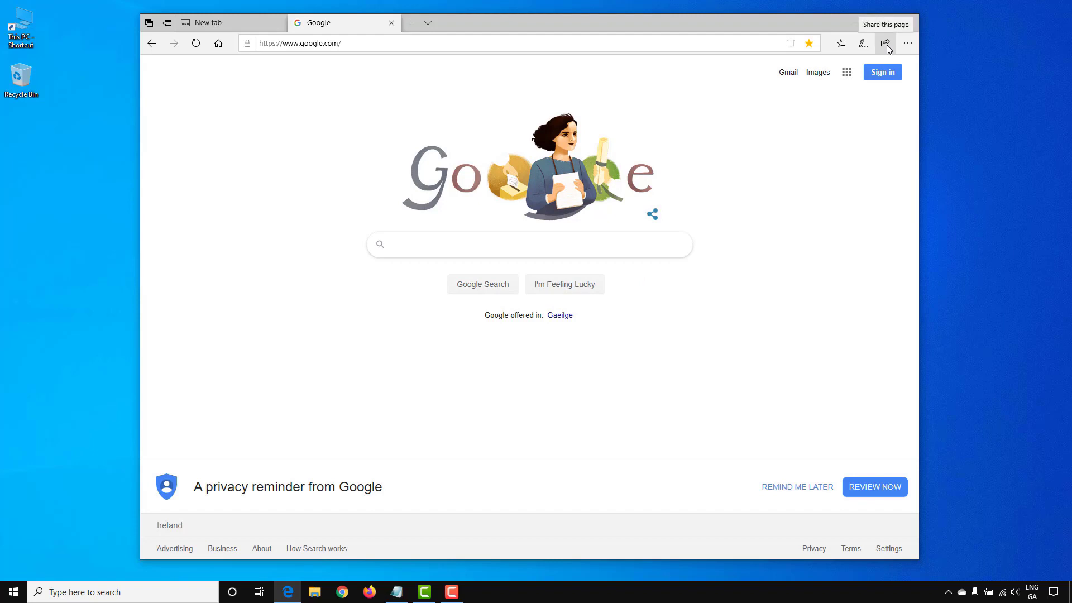
pyautogui.click(886, 44)
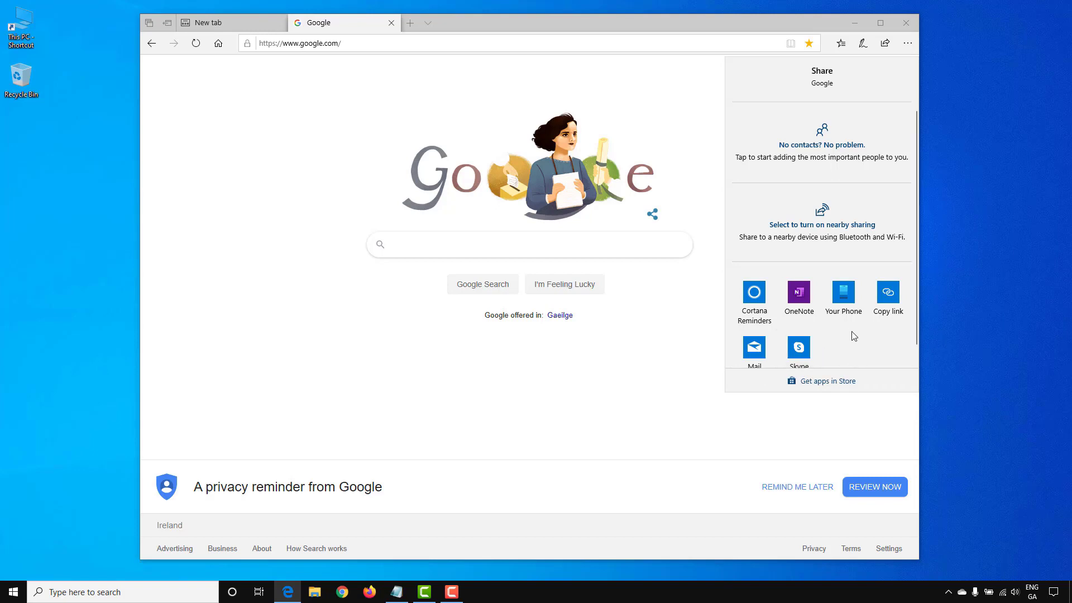
pyautogui.click(887, 44)
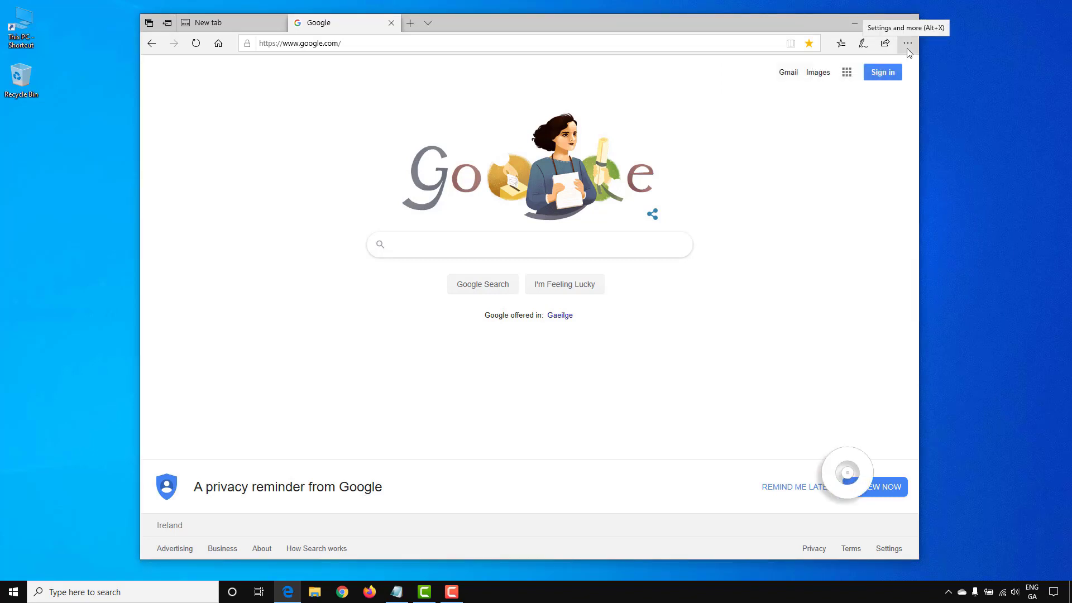
# Zoom the page up to 175%, down to 75%, then back to 100%
pyautogui.click(907, 51)
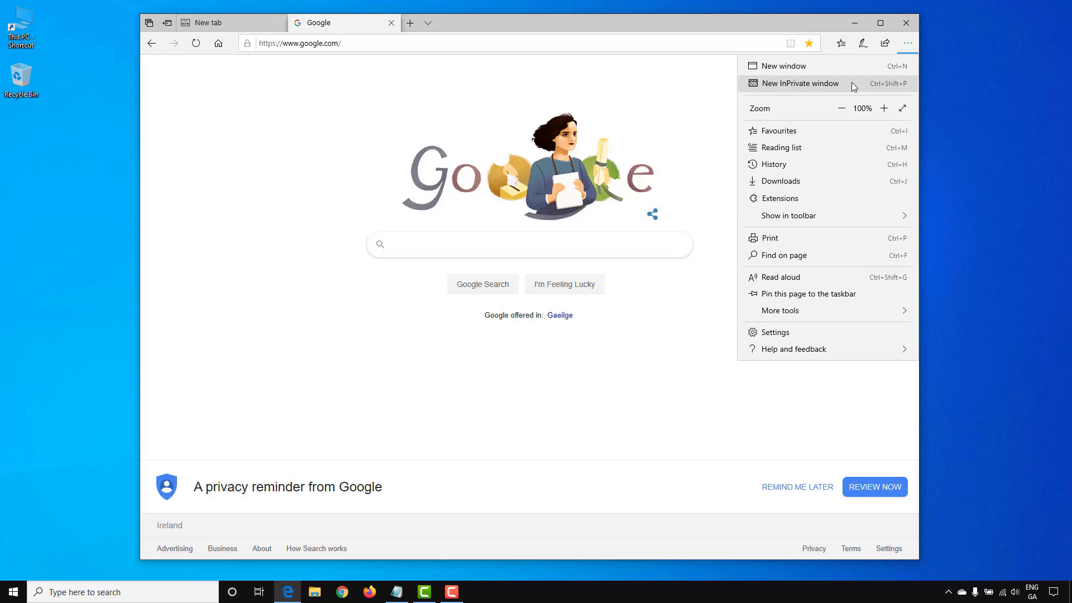
pyautogui.click(884, 109)
pyautogui.click(884, 109)
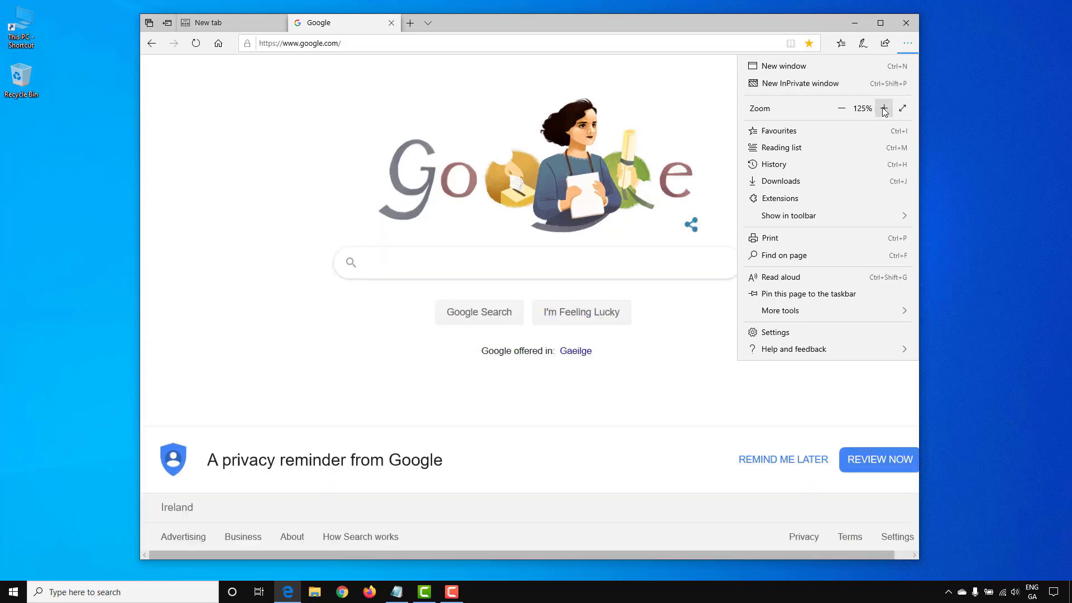
pyautogui.click(884, 109)
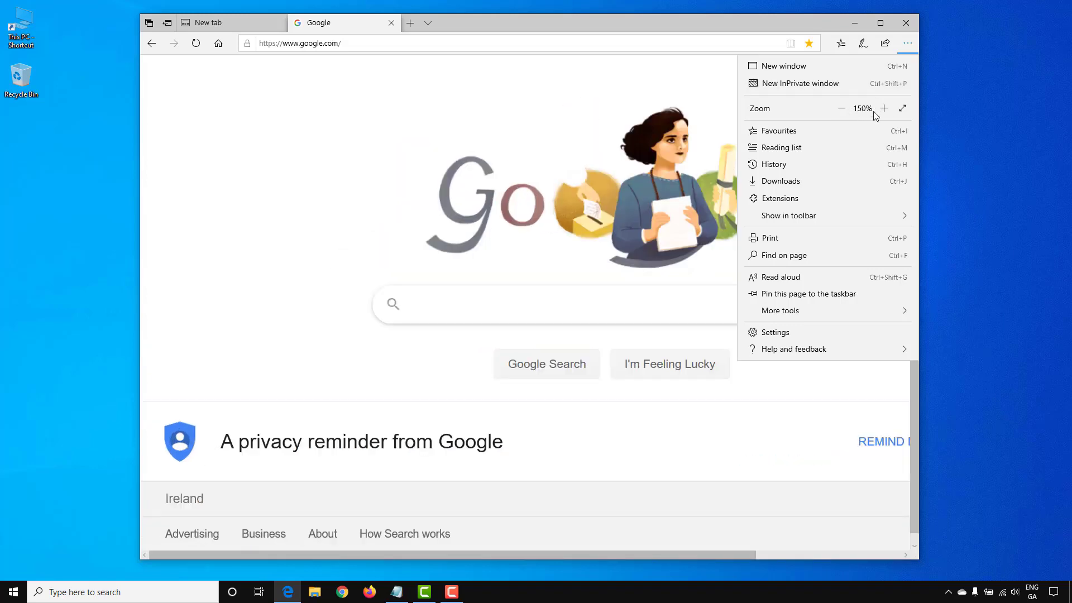
pyautogui.click(884, 108)
pyautogui.click(842, 108)
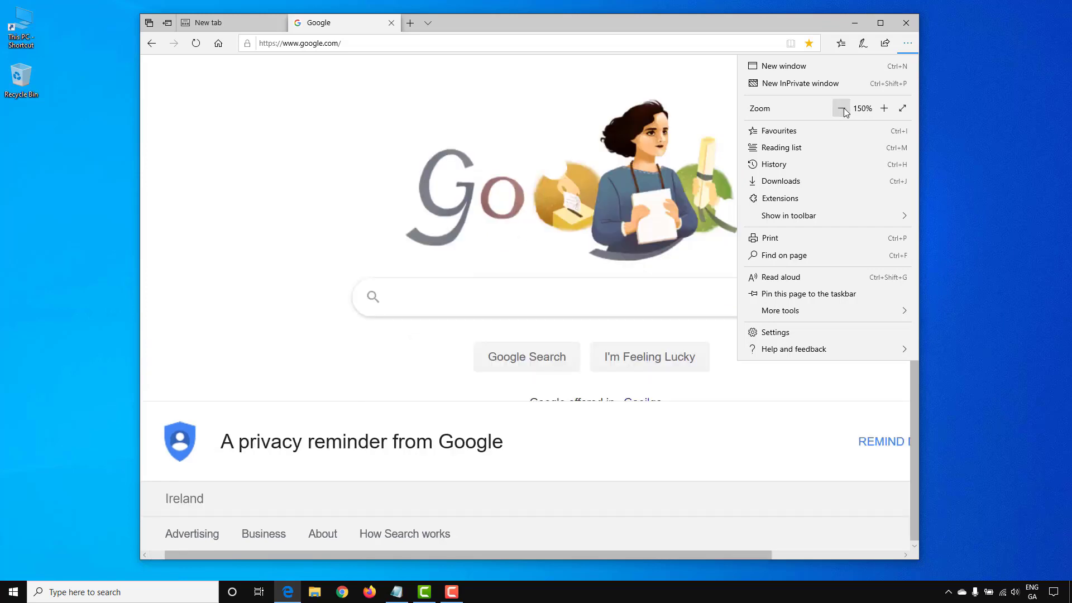
pyautogui.click(841, 108)
pyautogui.click(842, 109)
pyautogui.click(841, 108)
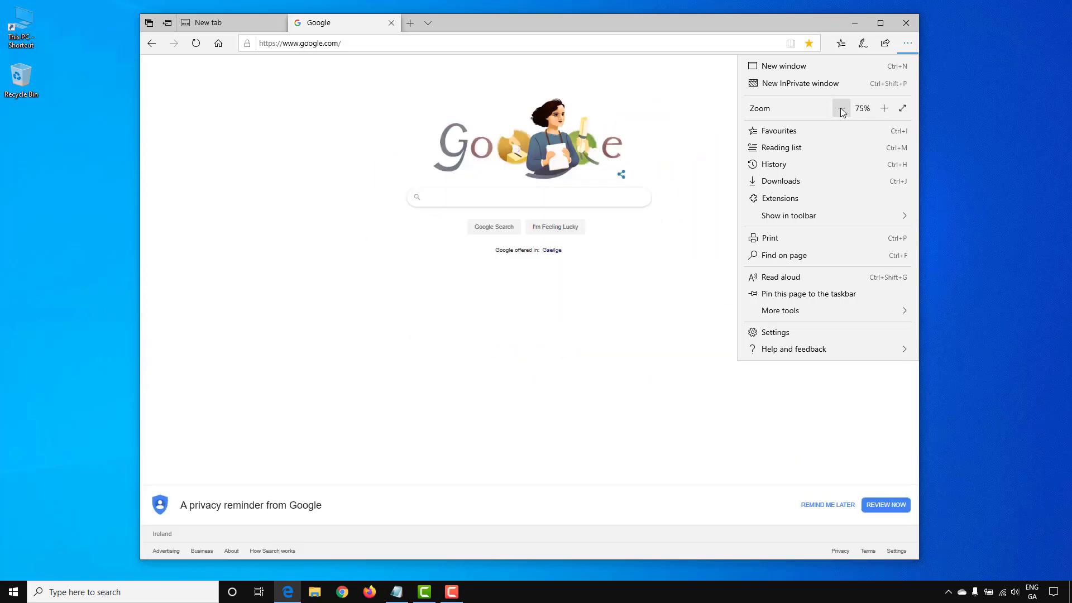
pyautogui.click(883, 108)
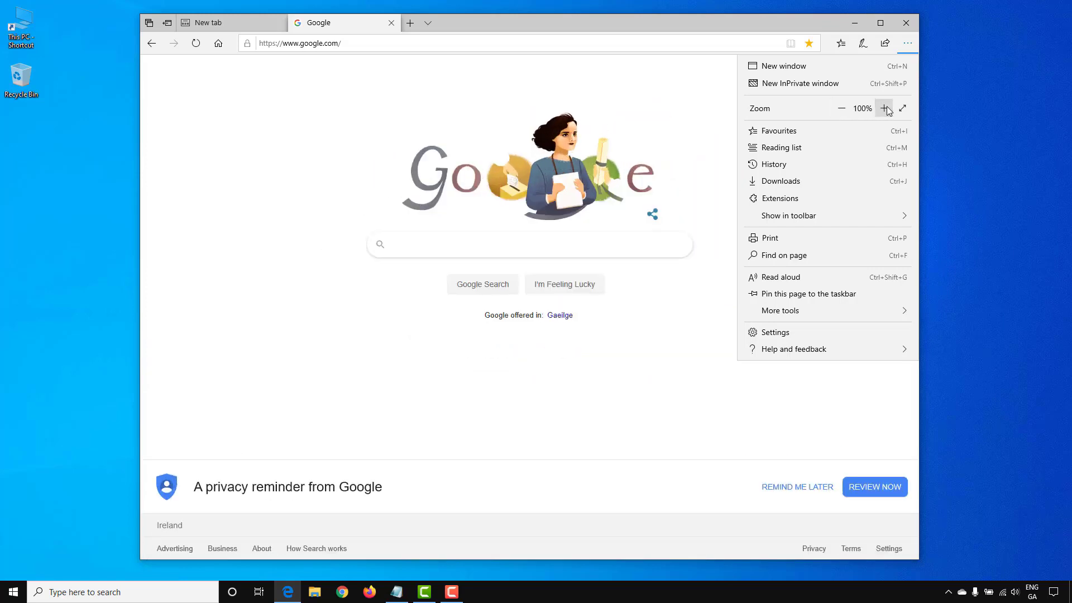
# Check the saved note in the reading list, collapse that panel, and show the main menu
pyautogui.click(859, 146)
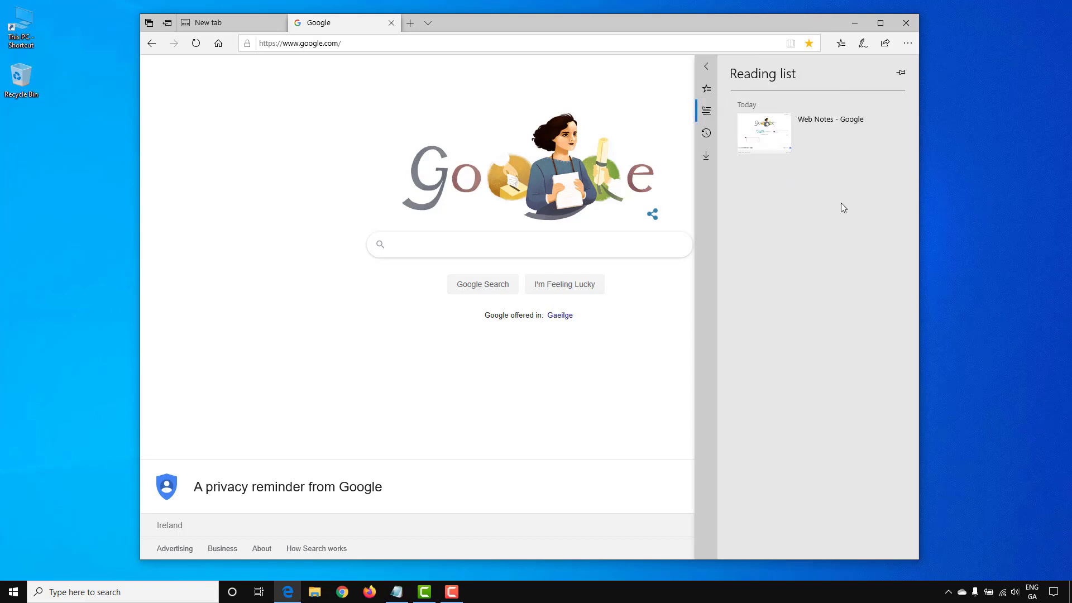
pyautogui.click(909, 44)
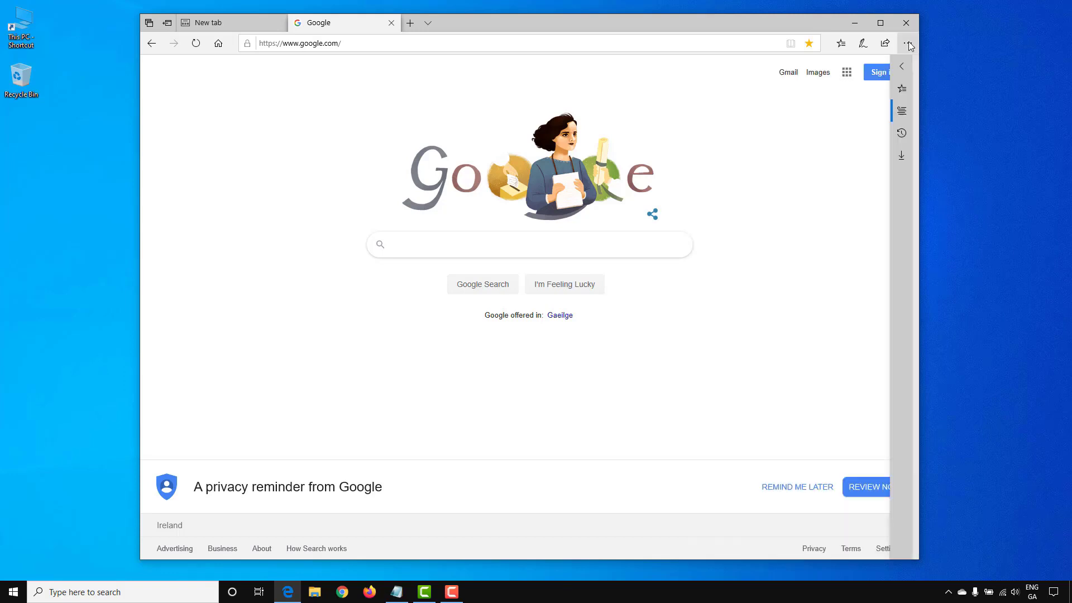
pyautogui.click(909, 44)
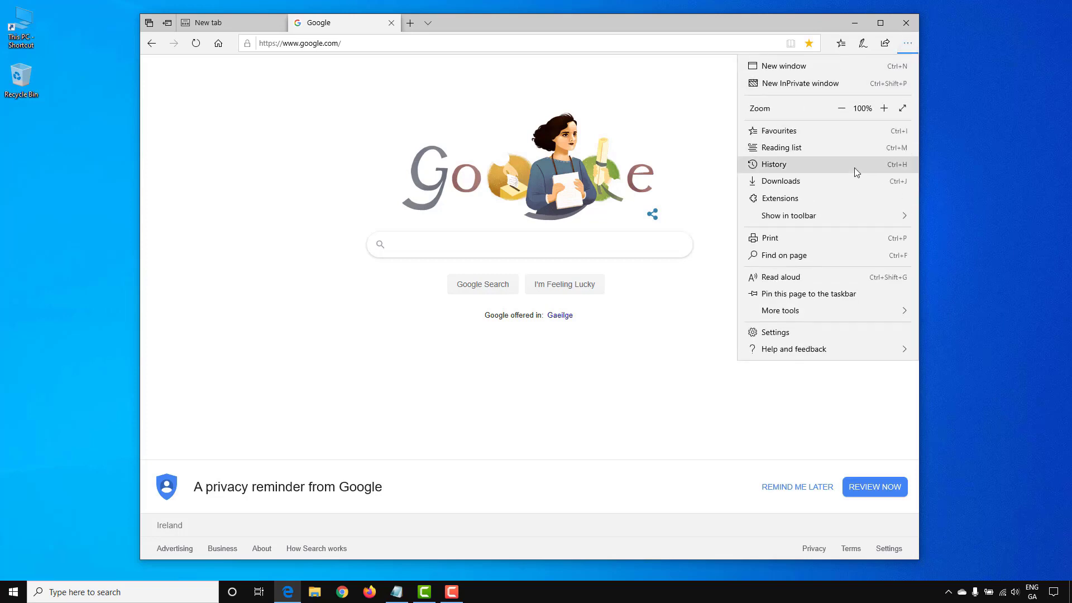
# In settings, switch Edge's theme to Dark, then back to Light
pyautogui.click(815, 331)
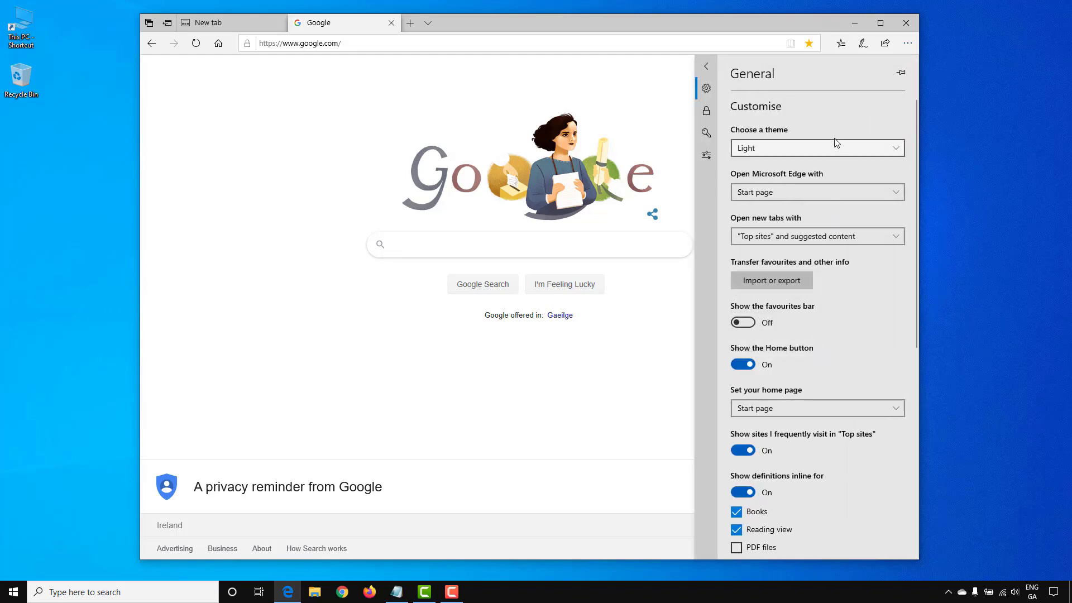
pyautogui.click(829, 146)
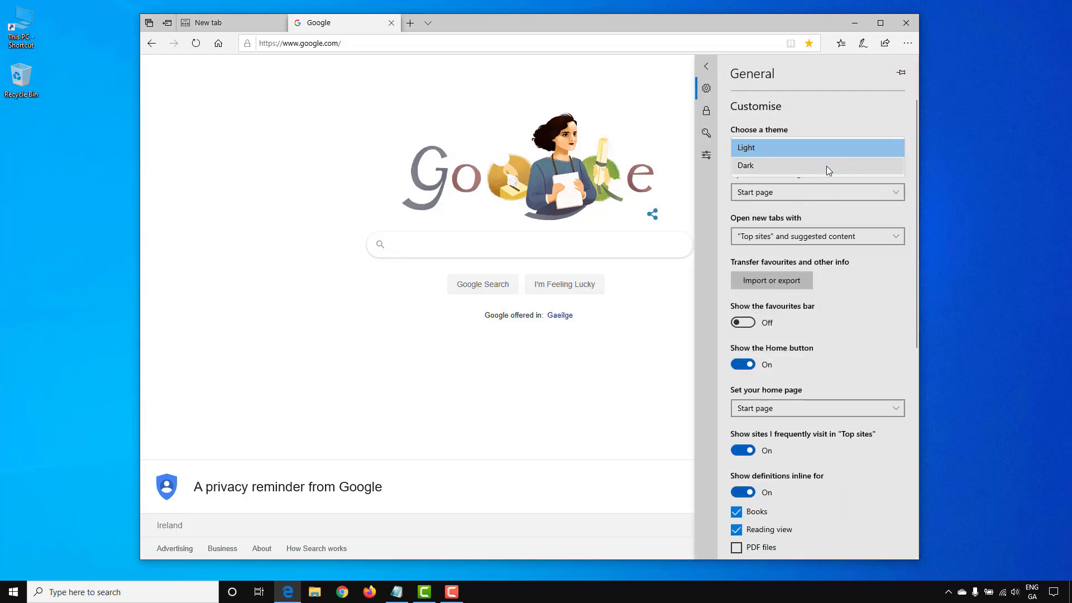
pyautogui.click(827, 166)
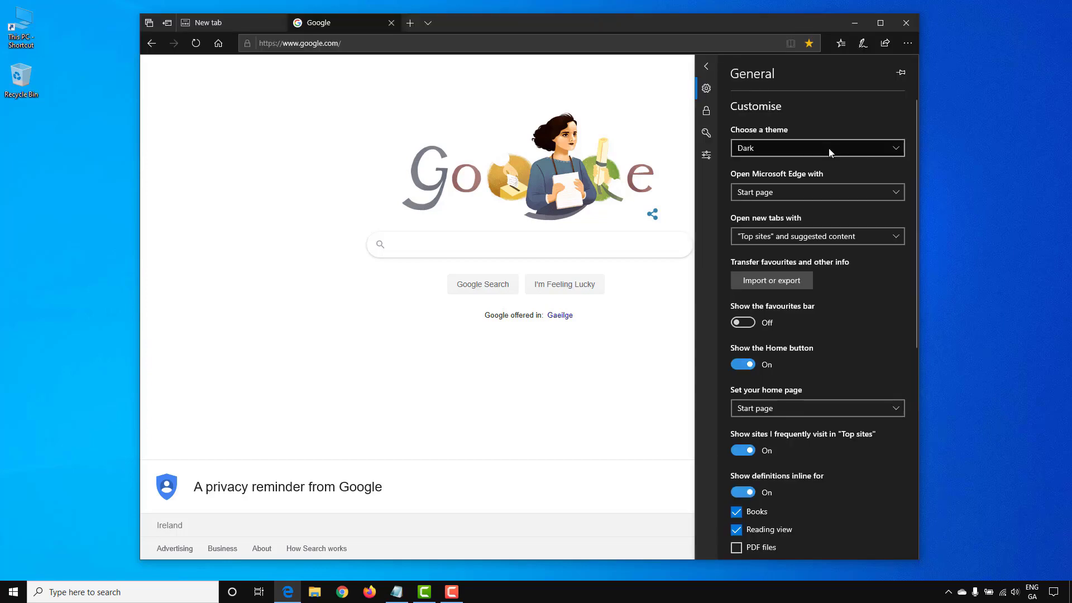
pyautogui.click(829, 148)
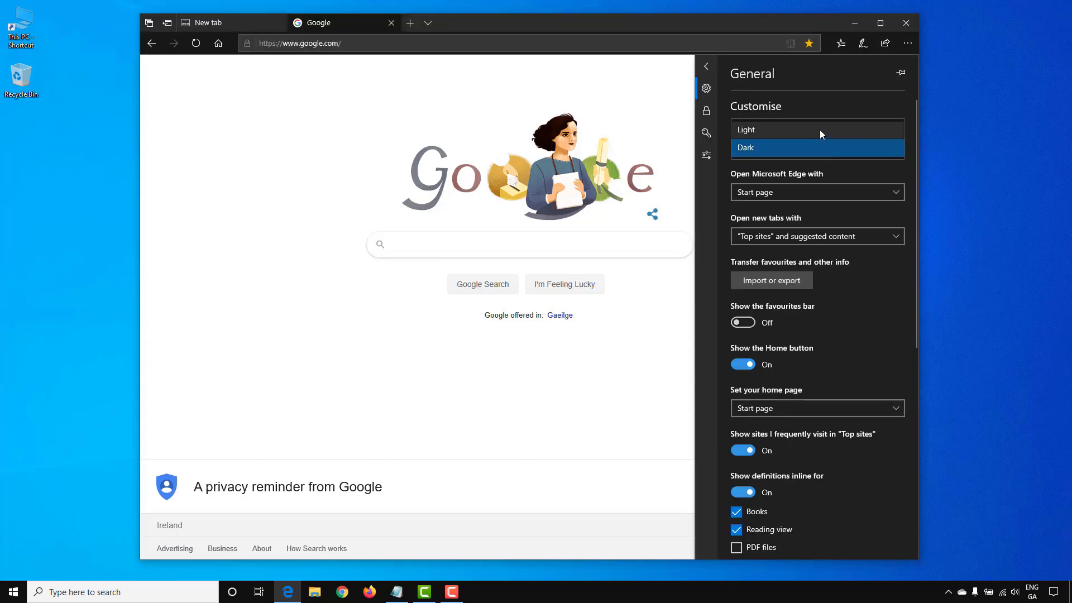
pyautogui.click(819, 130)
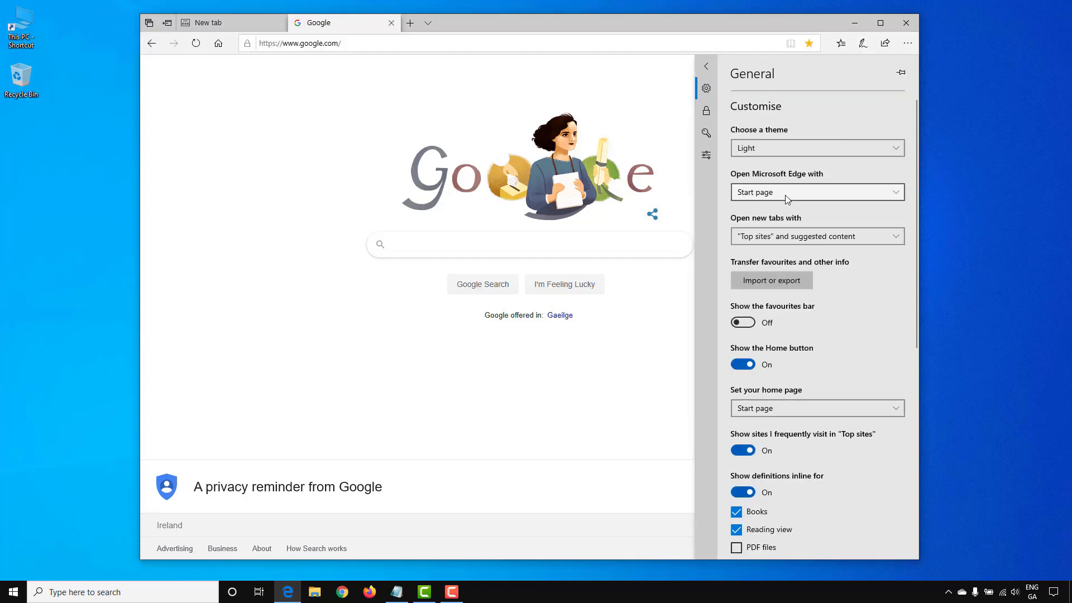
pyautogui.click(819, 192)
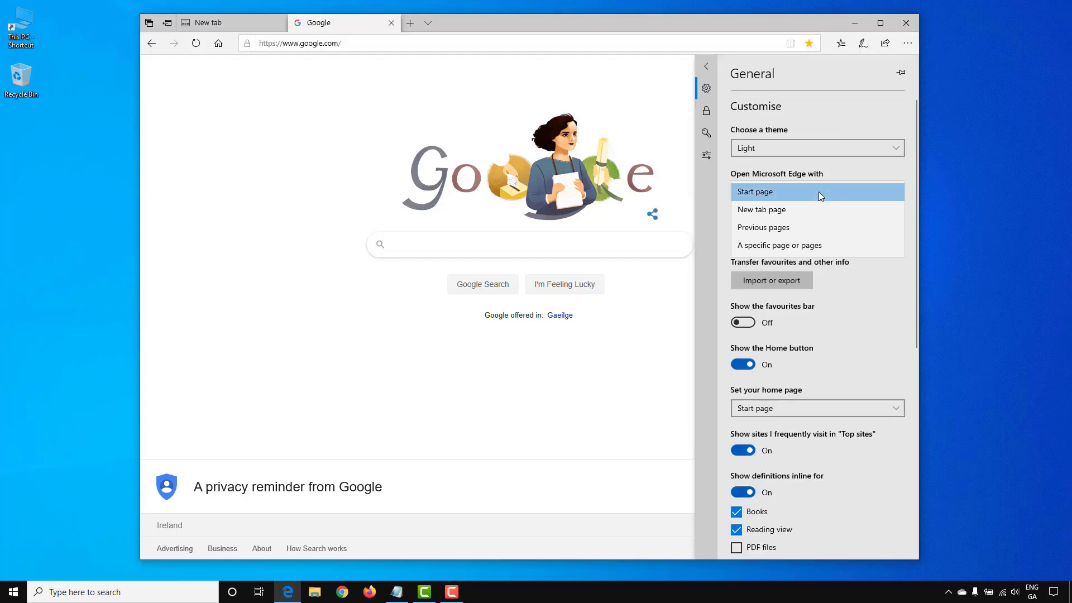
pyautogui.click(814, 247)
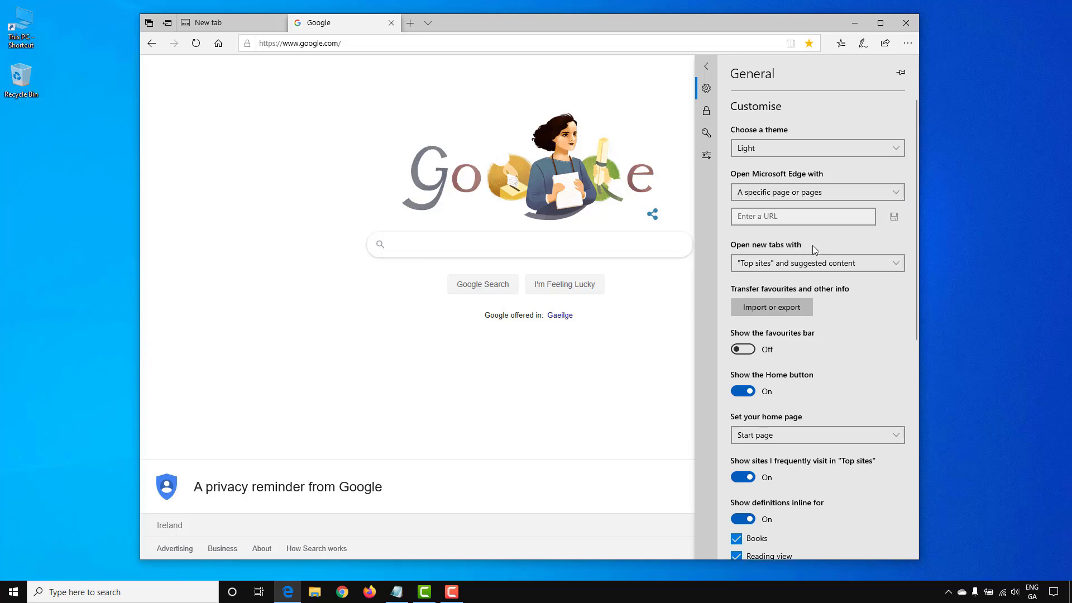
pyautogui.click(808, 216)
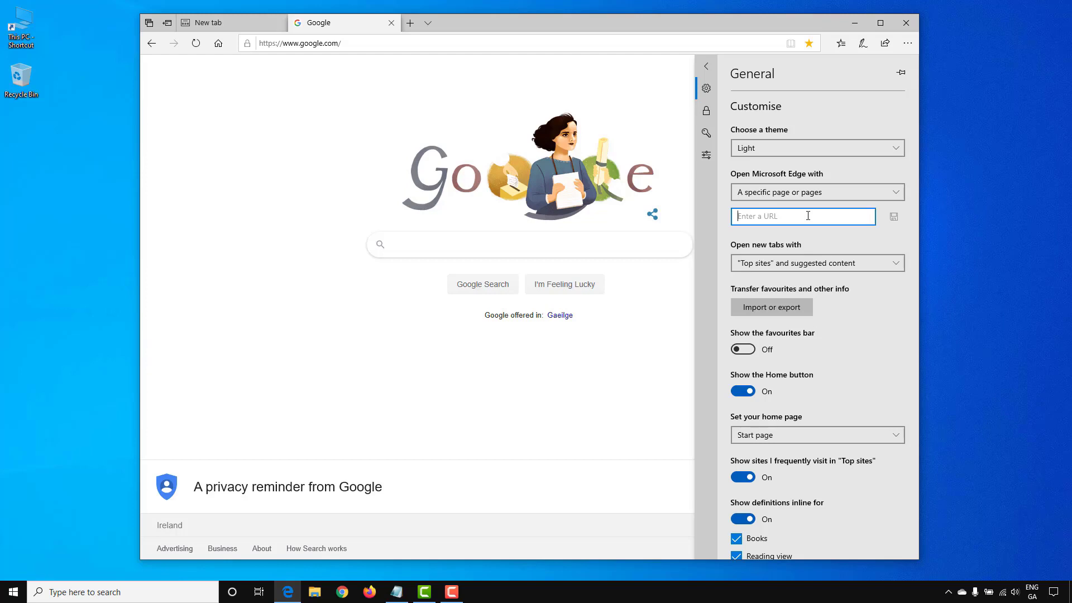
pyautogui.write('www.google.com')
pyautogui.press('Return')
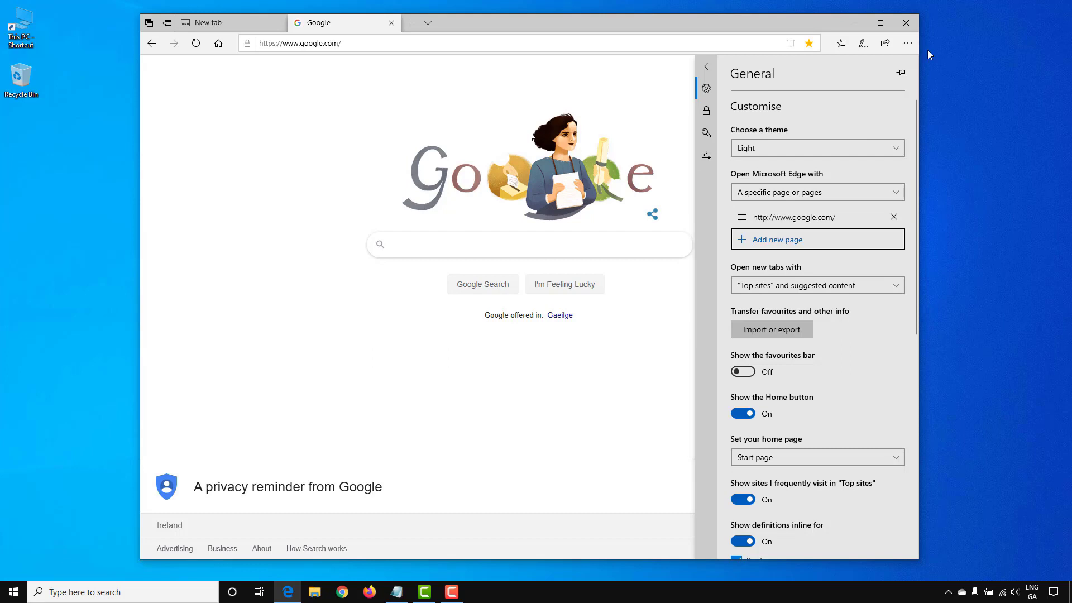
# Close all tabs, relaunch Edge from the taskbar onto Google, and show the main menu
pyautogui.click(905, 24)
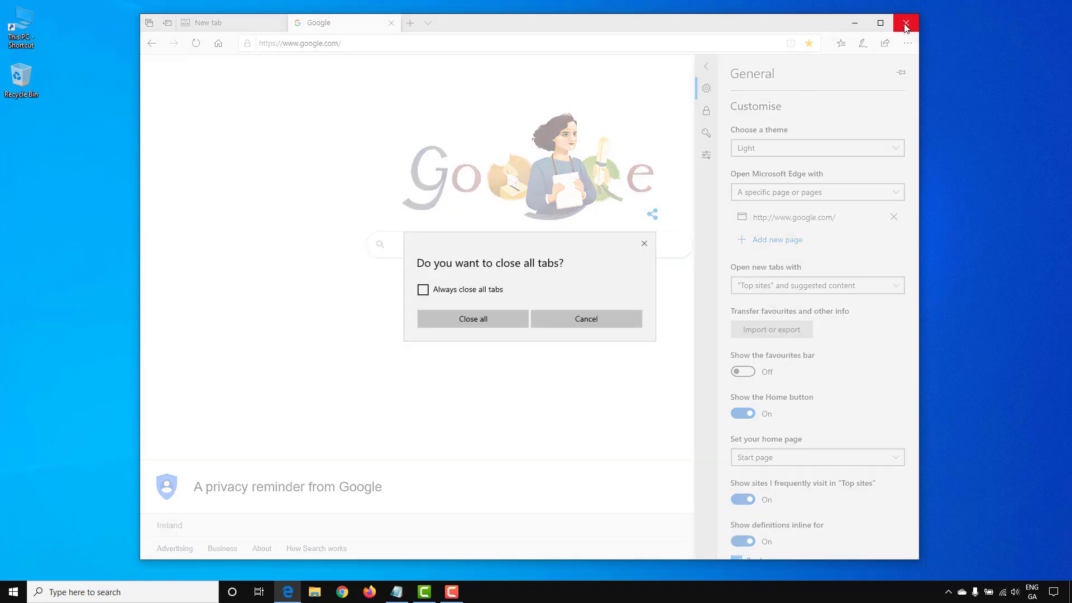
pyautogui.click(509, 319)
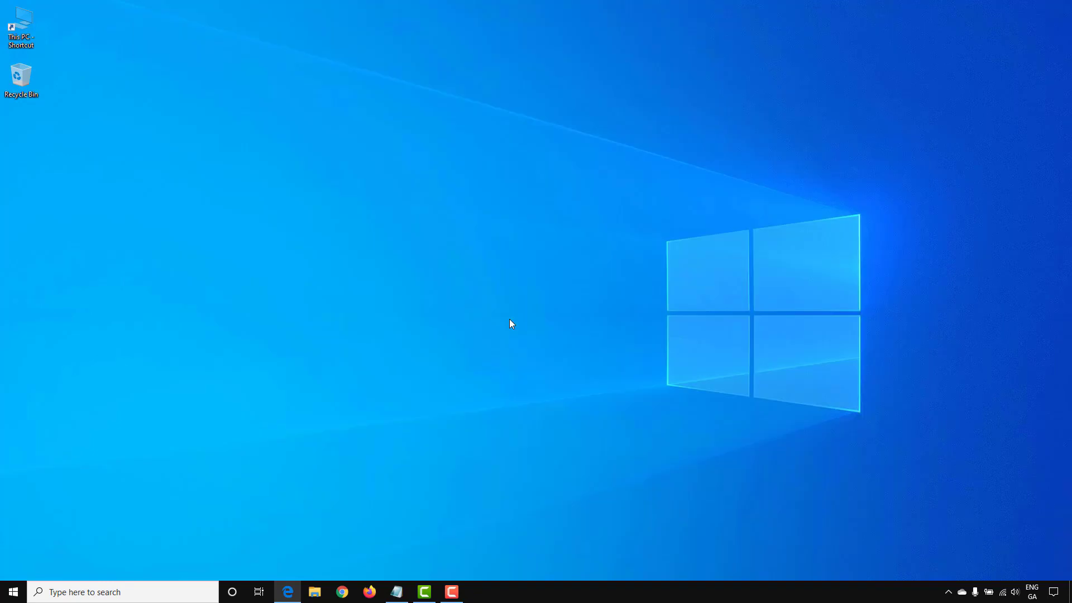
pyautogui.click(287, 592)
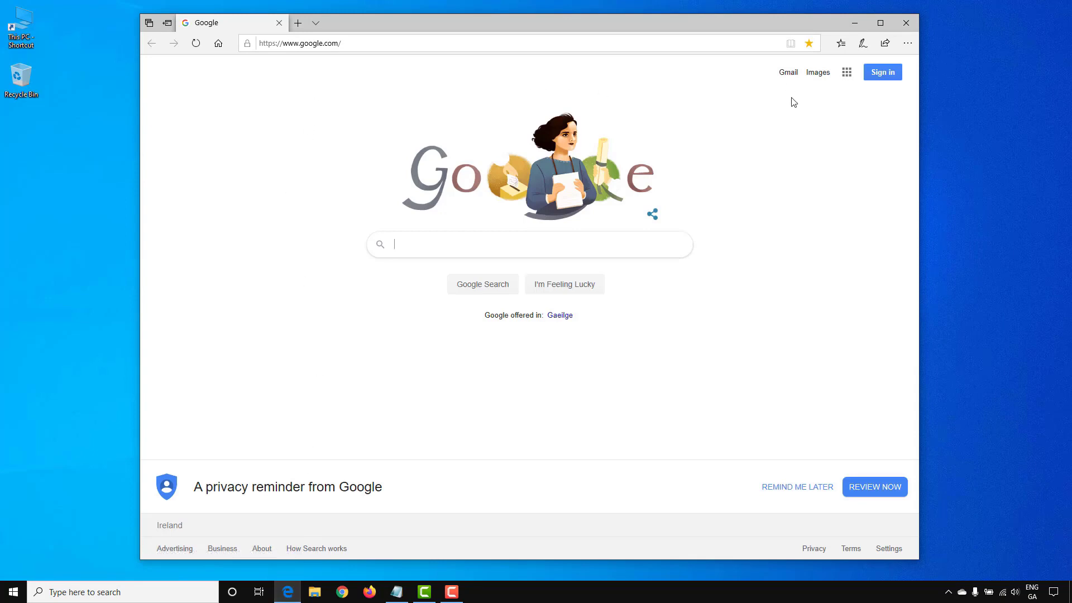
pyautogui.click(907, 43)
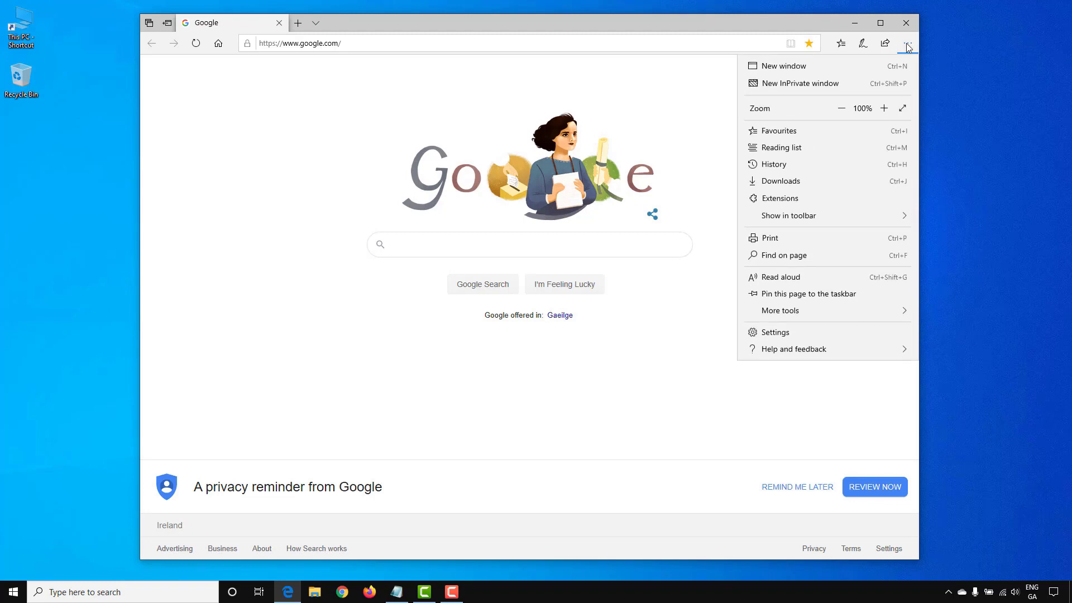
# View the favourites import/export options, then toggle the favourites bar on and back off
pyautogui.click(843, 332)
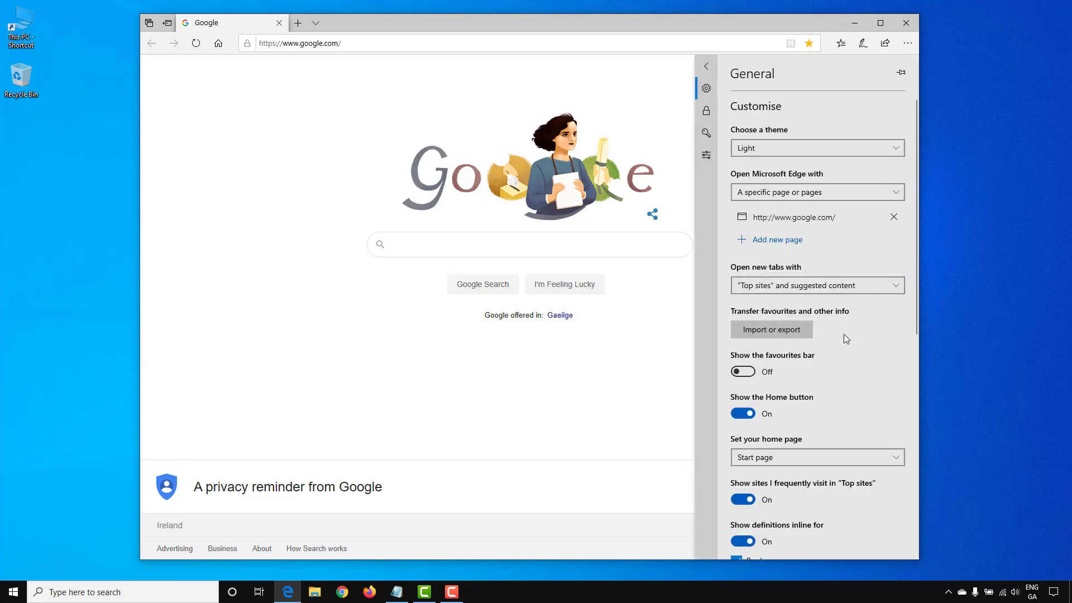
pyautogui.click(808, 328)
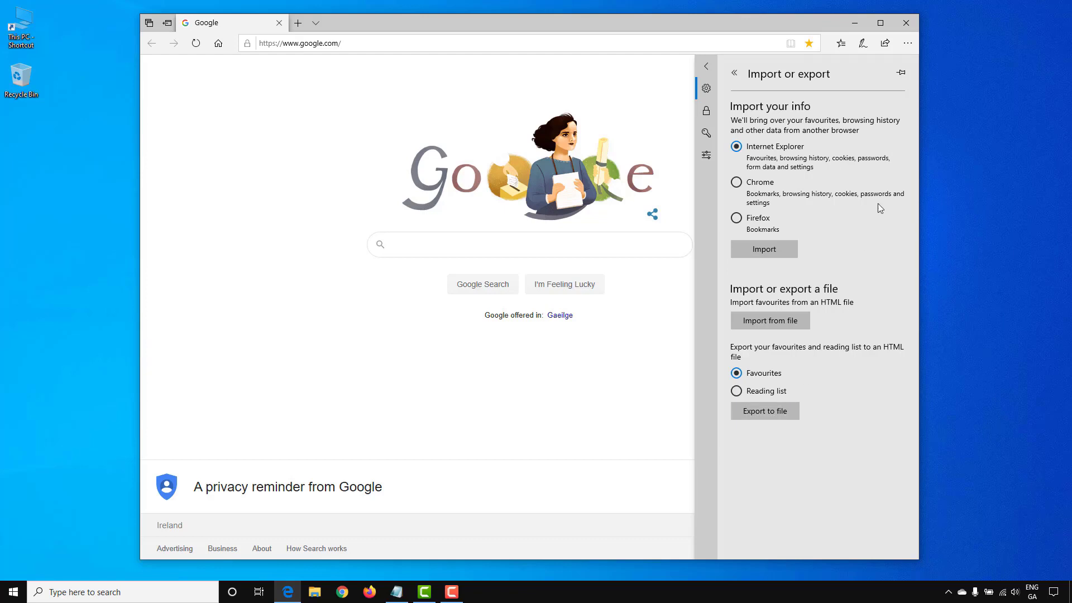
pyautogui.click(734, 73)
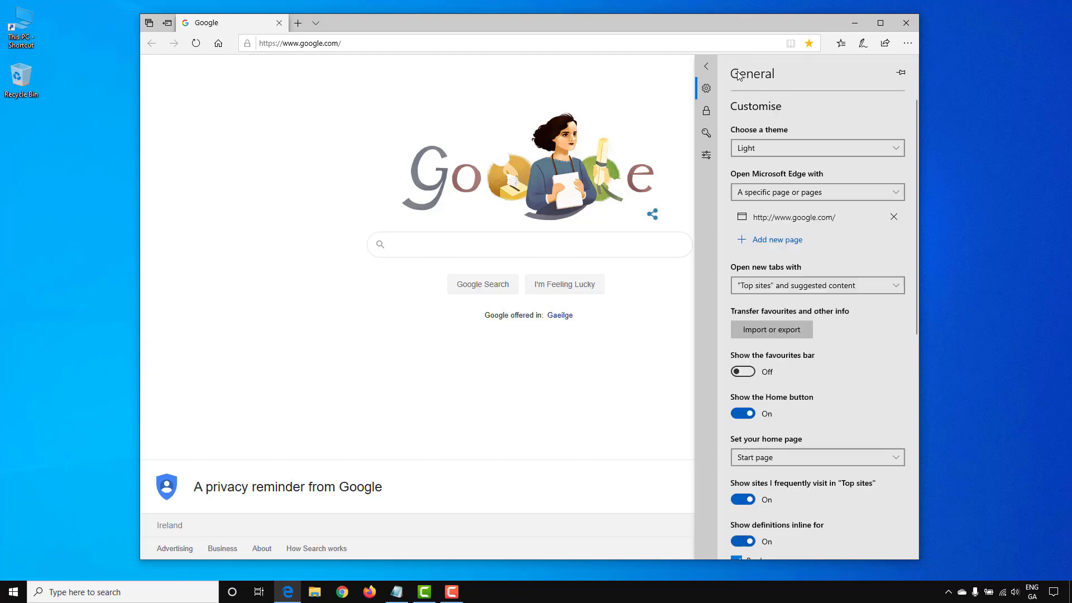
pyautogui.click(743, 372)
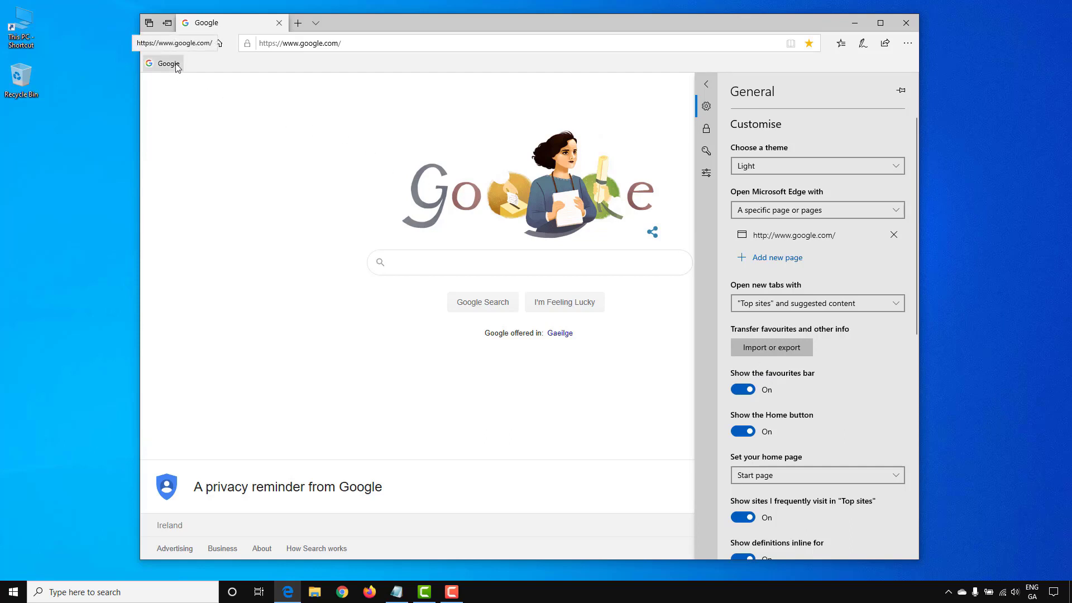
pyautogui.click(731, 390)
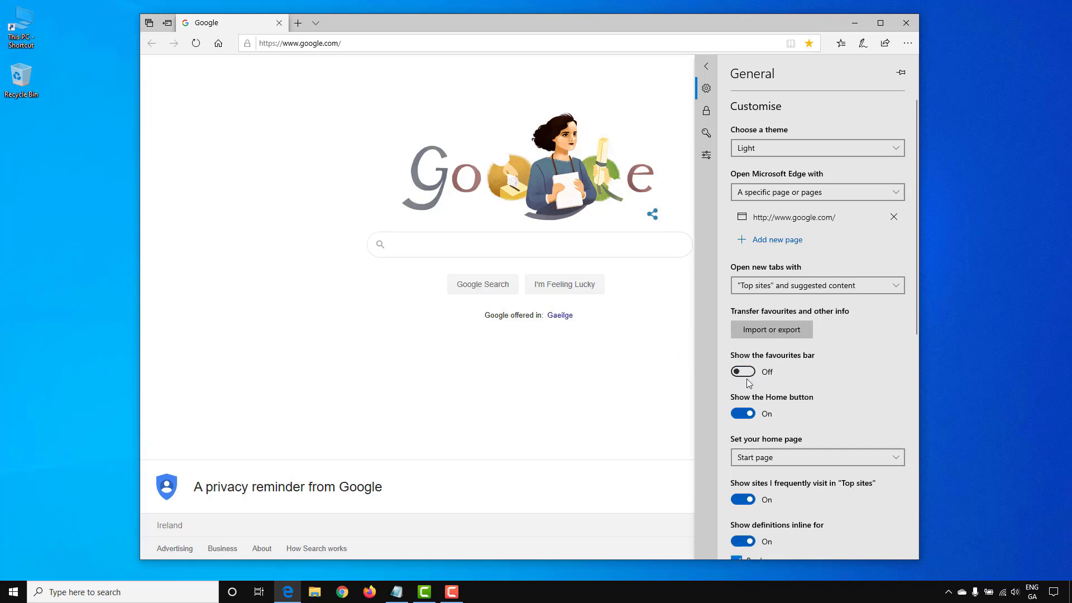
# In Privacy & security, set cookie blocking to keep cookies unblocked
pyautogui.click(707, 111)
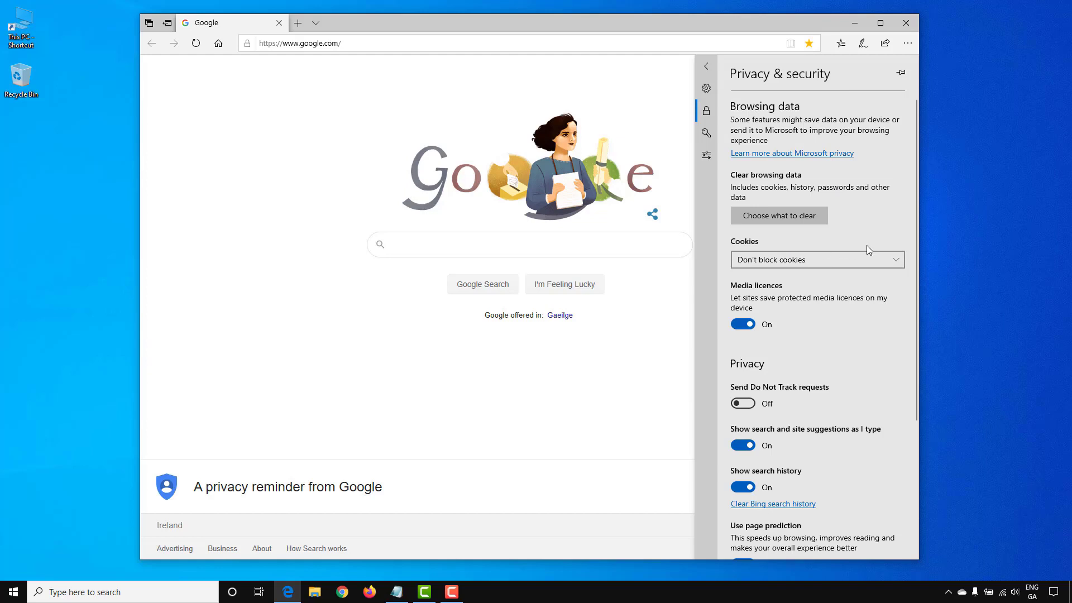
pyautogui.click(890, 258)
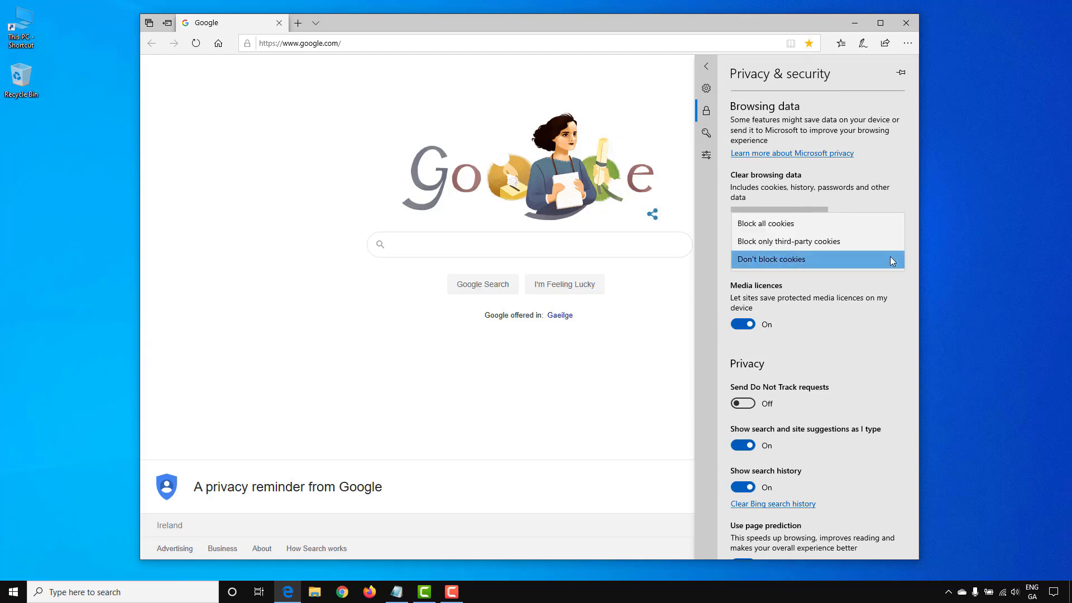
pyautogui.click(868, 357)
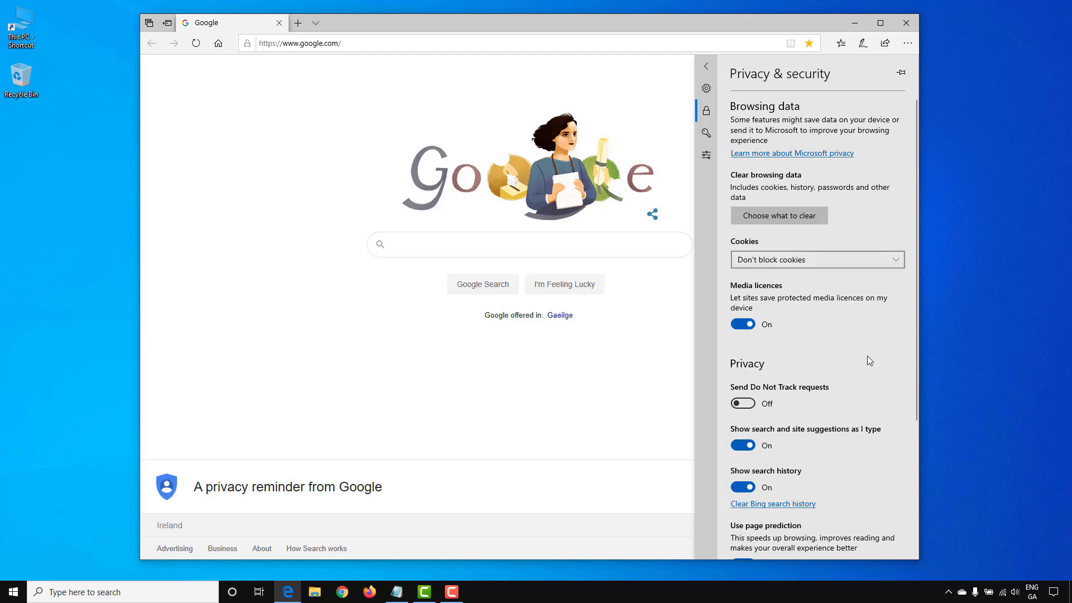
pyautogui.scroll(-3, 867, 358)
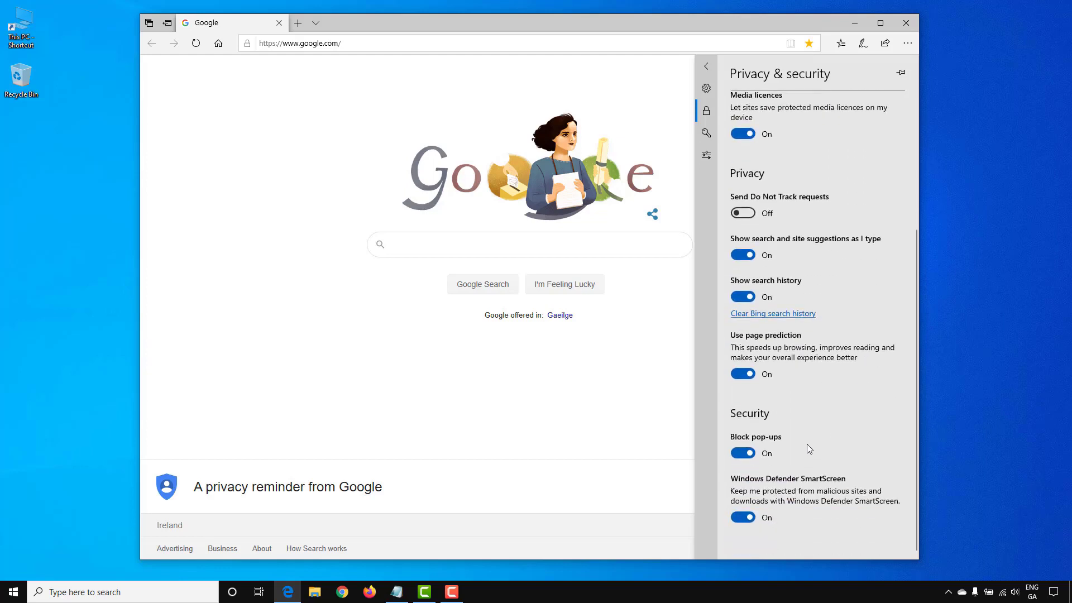
pyautogui.scroll(3, 825, 421)
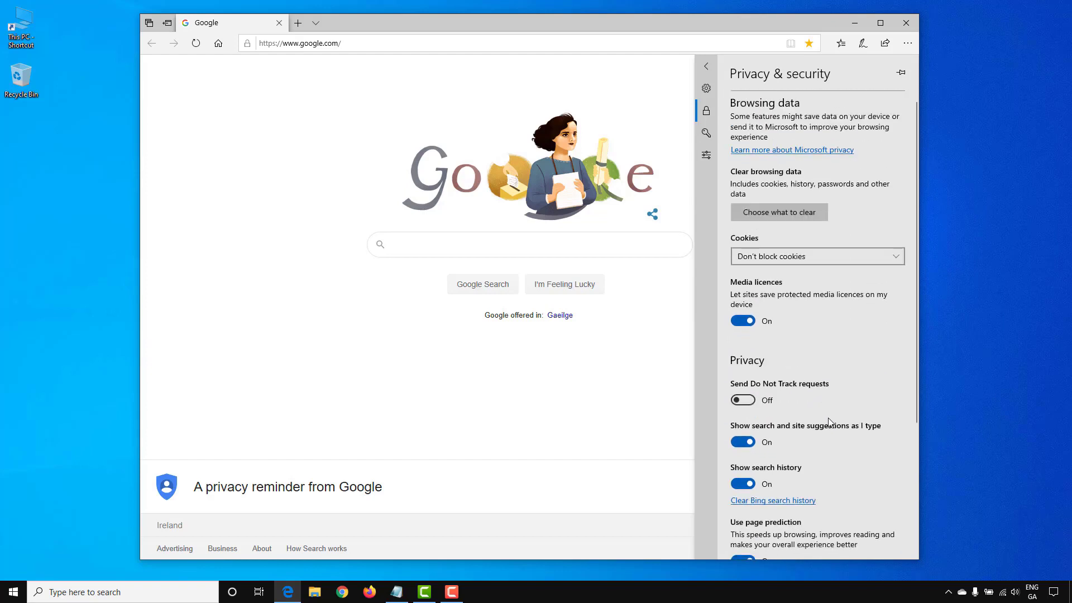
# Remove login.live.com from the never-saved passwords list, then show Advanced settings
pyautogui.click(706, 134)
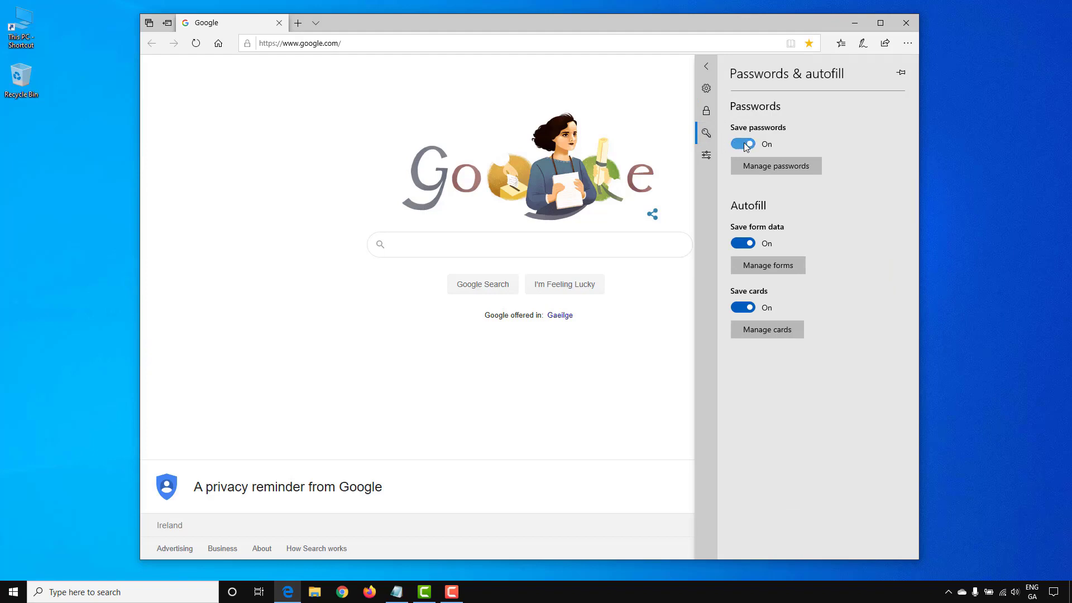
pyautogui.click(787, 169)
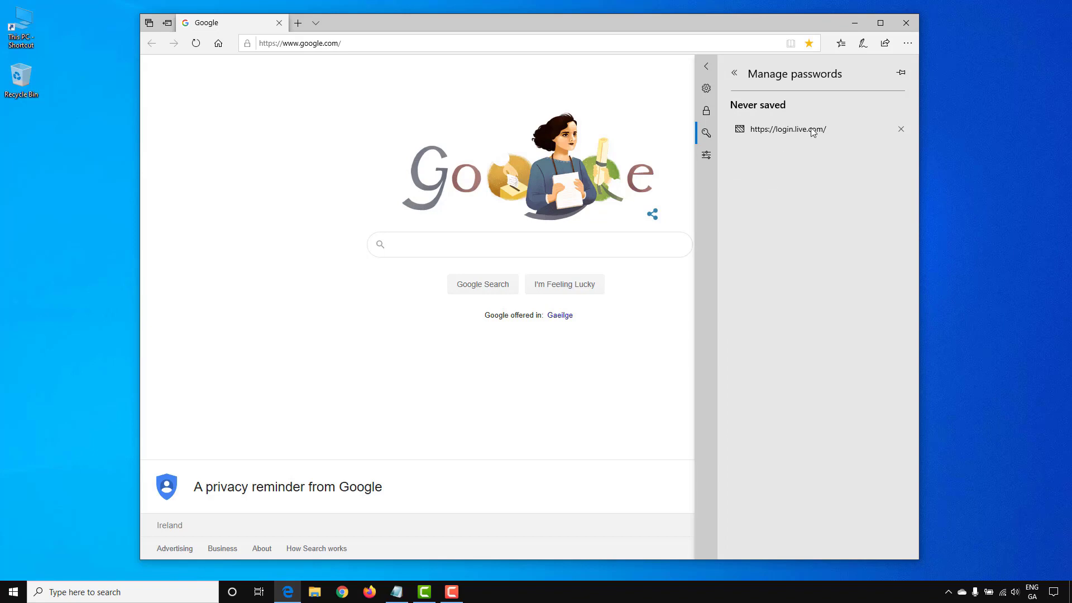
pyautogui.click(901, 130)
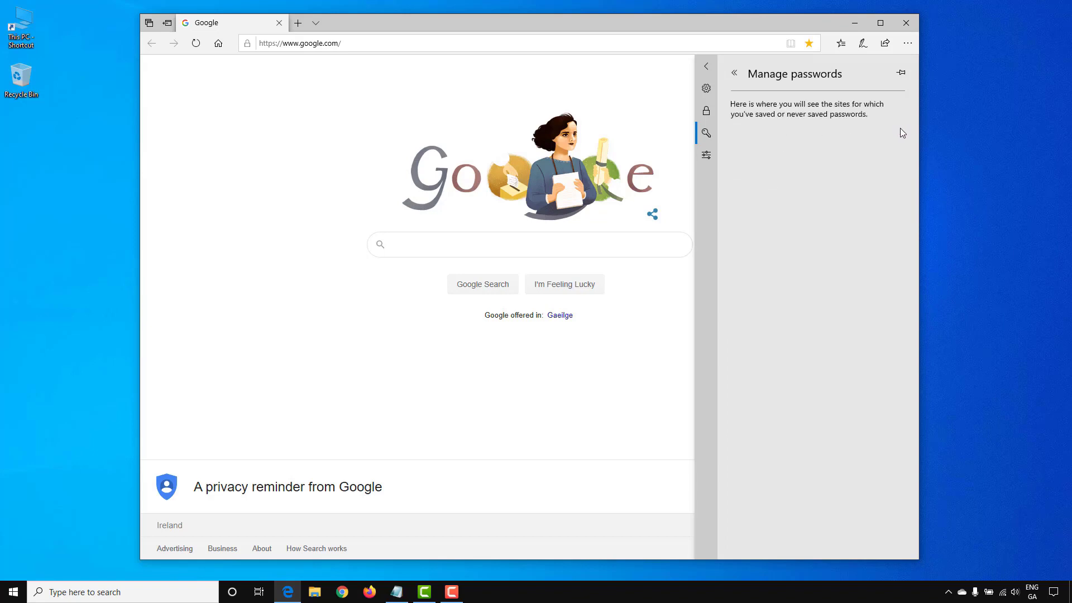
pyautogui.click(707, 133)
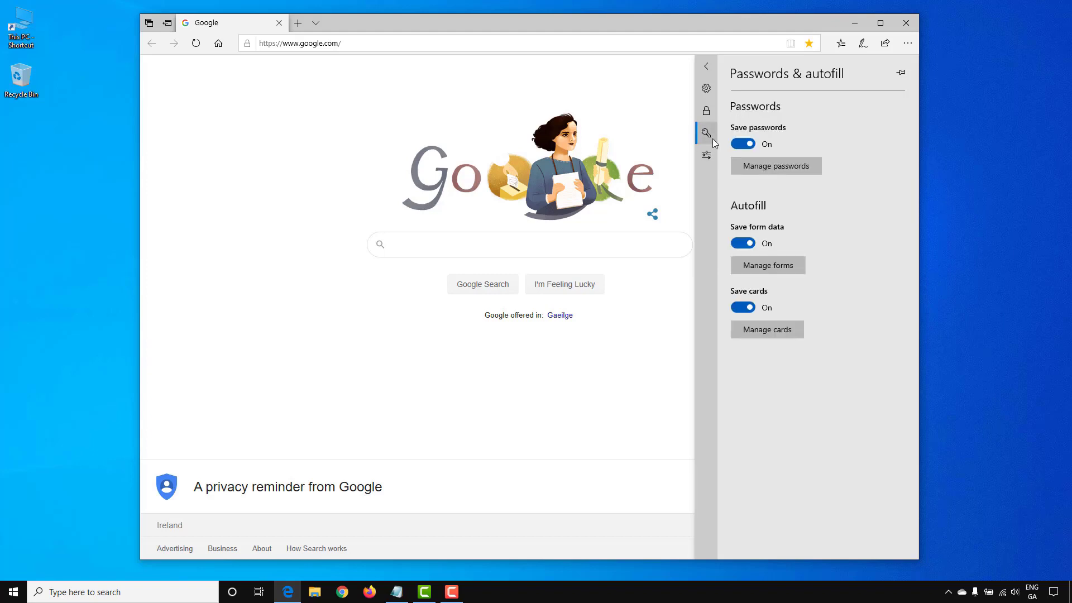
pyautogui.click(713, 151)
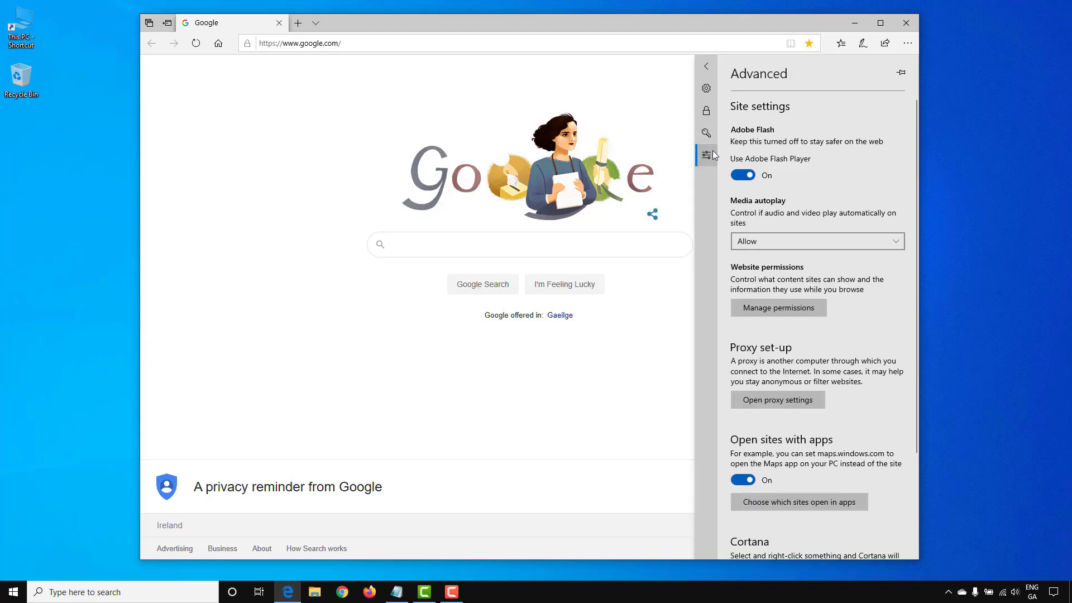